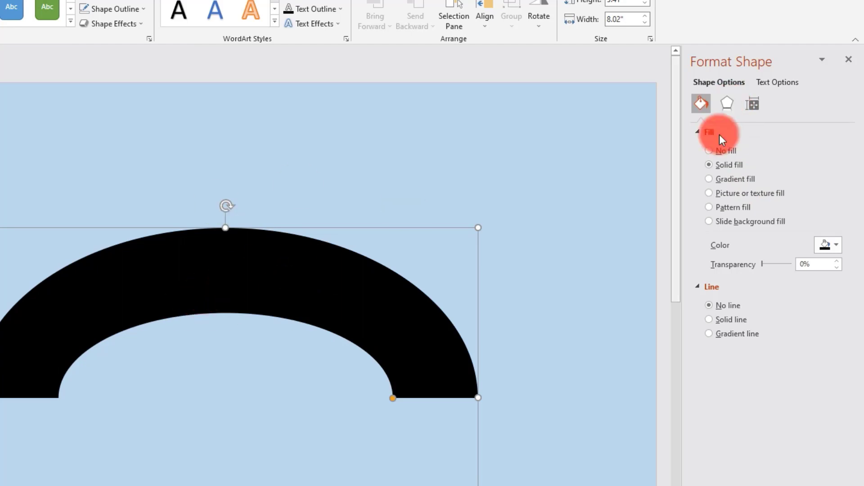
Open the effect settings of the black block arc and look over the available 3-D rotation presets
{"action": "left_click", "coordinate": [726, 104]}
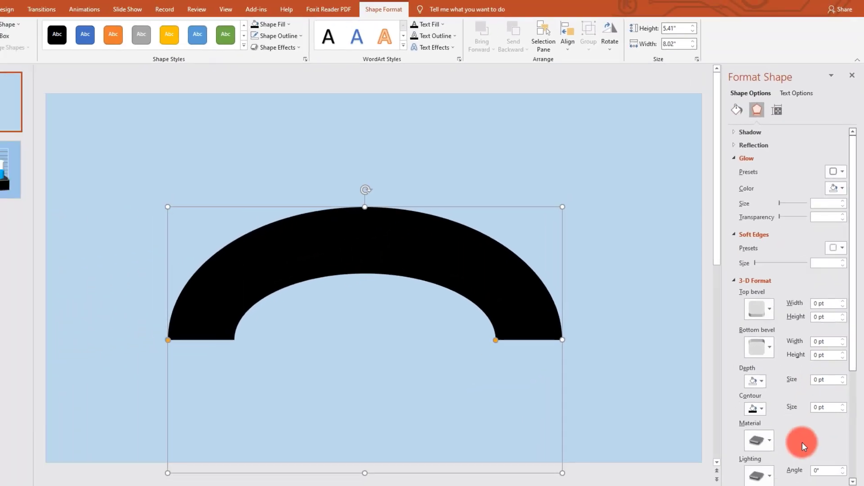
{"action": "scroll", "coordinate": [802, 442], "scroll_direction": "down", "scroll_amount": 5}
{"action": "scroll", "coordinate": [781, 413], "scroll_direction": "down", "scroll_amount": 1}
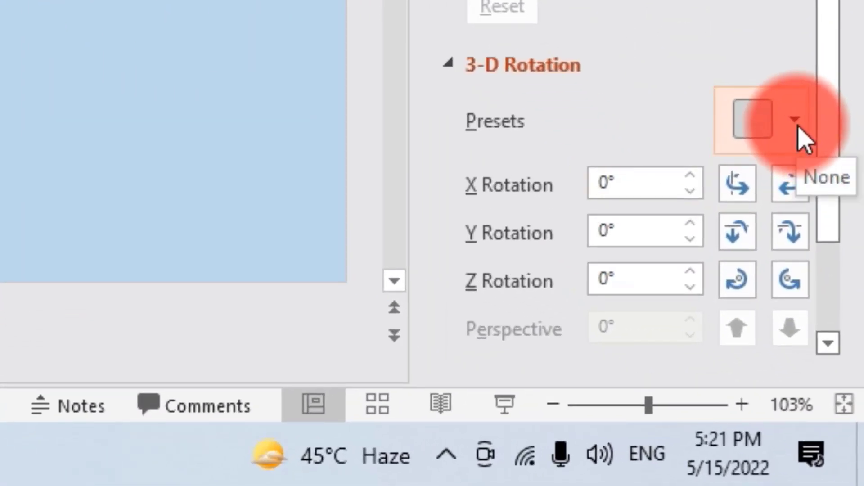
{"action": "left_click", "coordinate": [796, 131]}
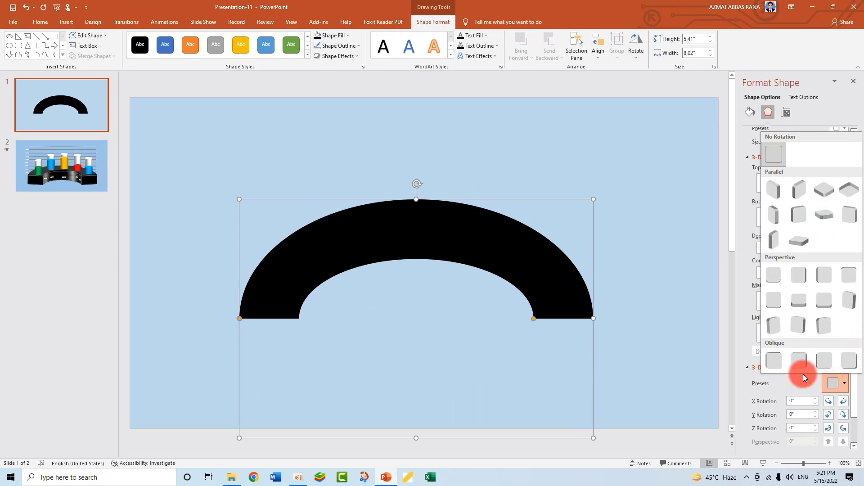
{"action": "left_click", "coordinate": [685, 346]}
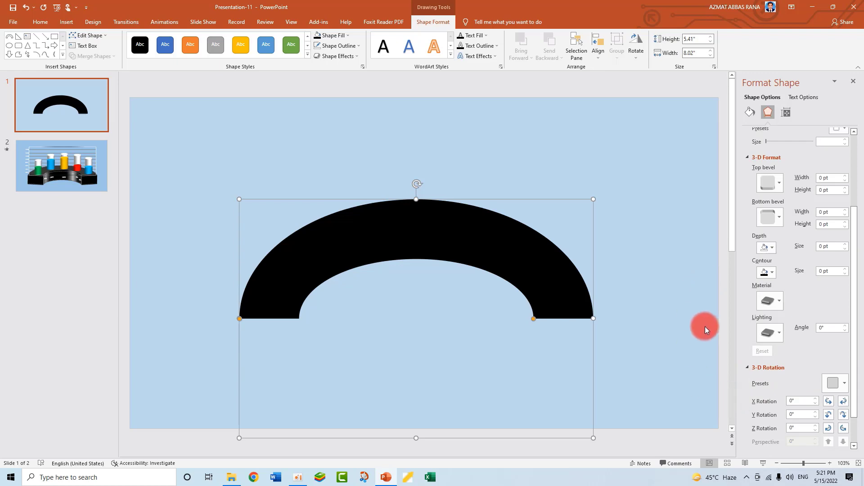
Set the 3-D depth size of the black arc to 2.5 pt
{"action": "scroll", "coordinate": [833, 228], "scroll_direction": "up", "scroll_amount": 1}
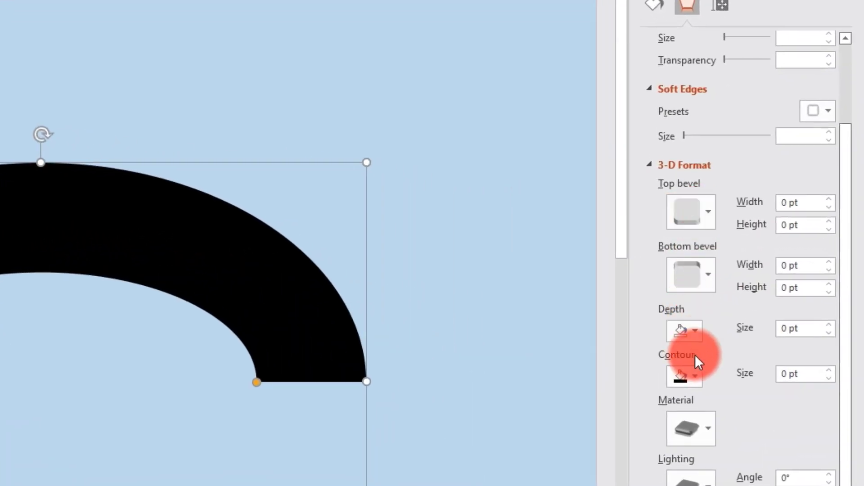
{"action": "left_click", "coordinate": [830, 324]}
{"action": "left_click", "coordinate": [829, 324]}
{"action": "left_click", "coordinate": [829, 324]}
{"action": "left_click", "coordinate": [829, 324]}
{"action": "left_click", "coordinate": [829, 324]}
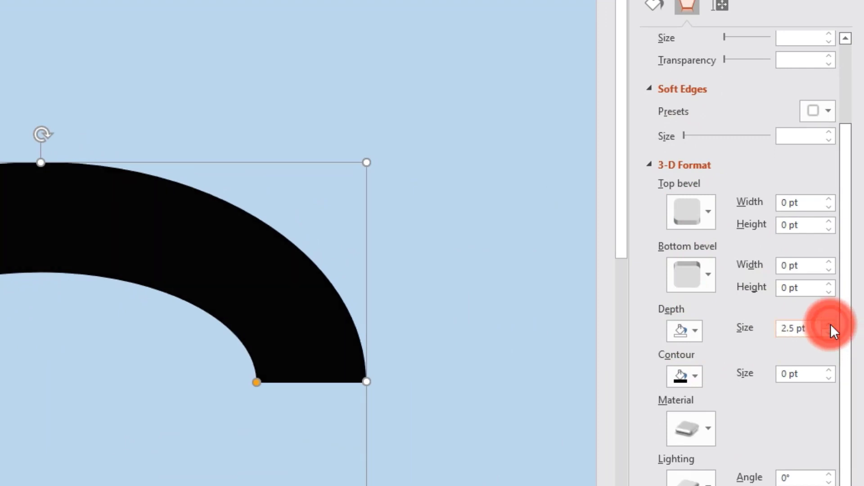
Set the arc's top bevel width to 3.5 pt
{"action": "left_click", "coordinate": [830, 199]}
{"action": "left_click", "coordinate": [829, 200]}
{"action": "left_click", "coordinate": [830, 199]}
{"action": "left_click", "coordinate": [830, 199]}
{"action": "left_click", "coordinate": [830, 200]}
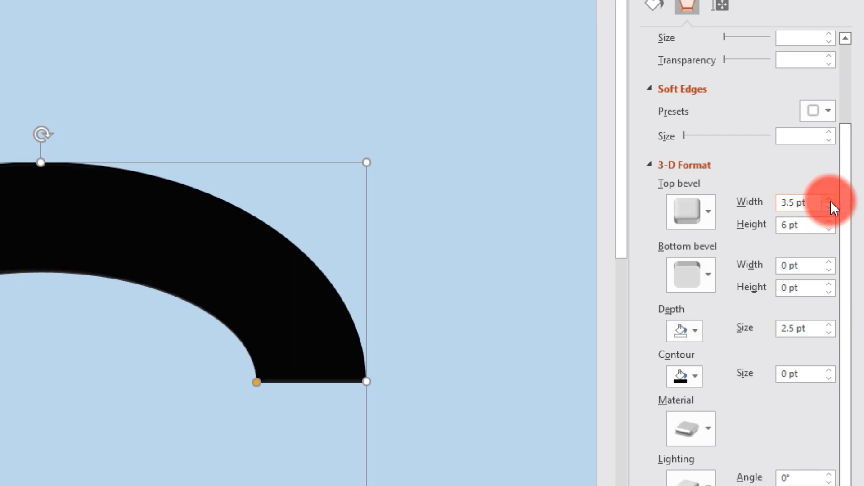
{"action": "left_click", "coordinate": [823, 111]}
{"action": "left_click", "coordinate": [826, 112]}
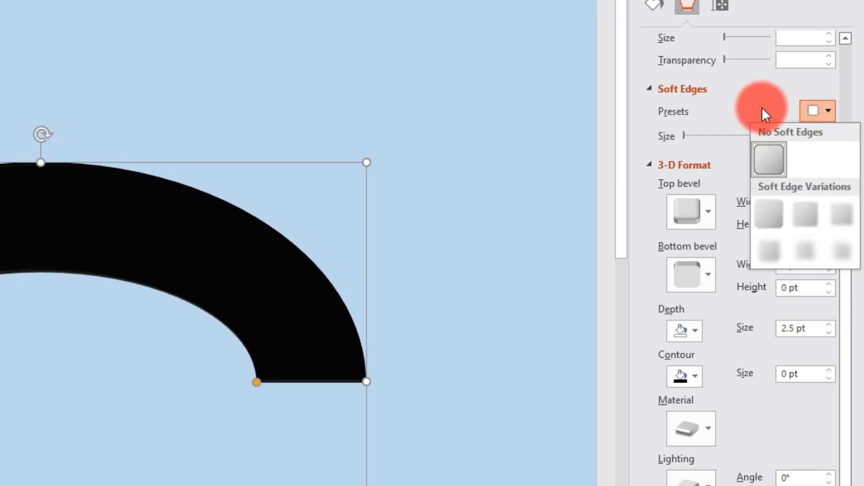
{"action": "left_click", "coordinate": [750, 106]}
{"action": "scroll", "coordinate": [771, 346], "scroll_direction": "up", "scroll_amount": 1}
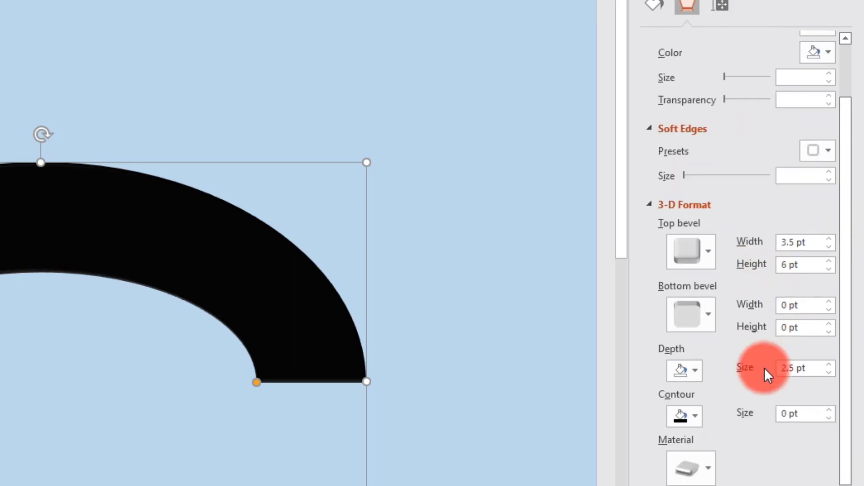
{"action": "scroll", "coordinate": [751, 447], "scroll_direction": "down", "scroll_amount": 1}
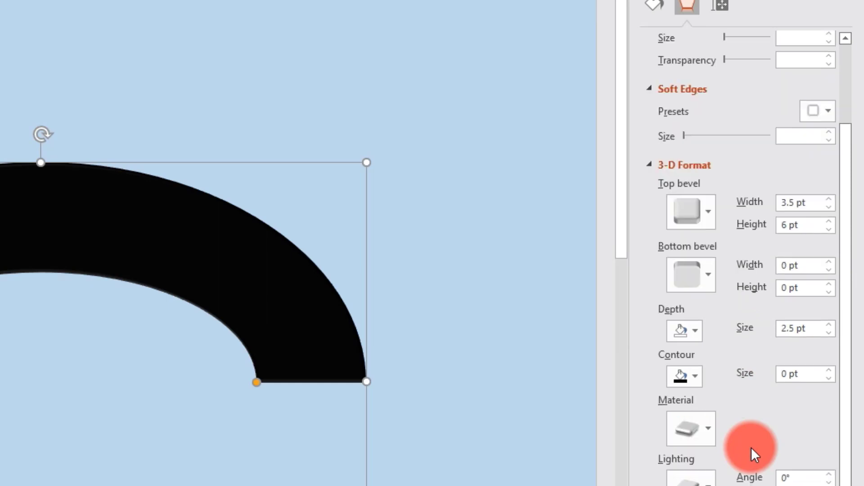
{"action": "left_click", "coordinate": [709, 272]}
{"action": "left_click", "coordinate": [709, 272]}
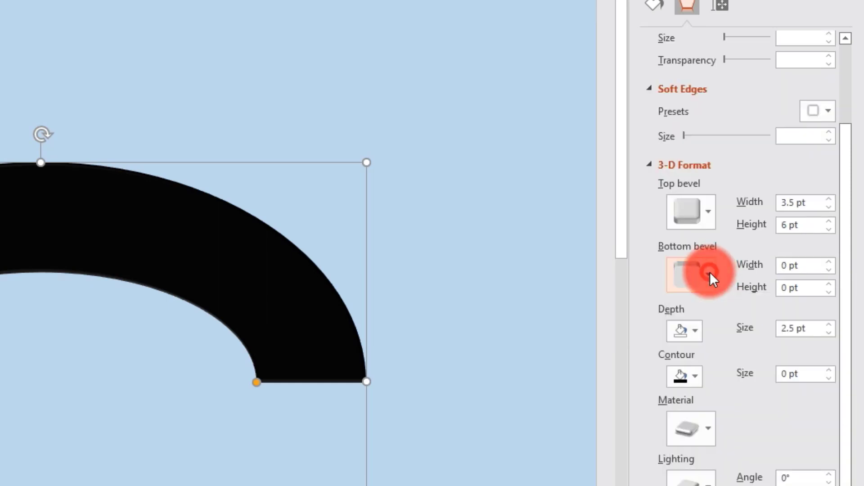
{"action": "left_click", "coordinate": [696, 330]}
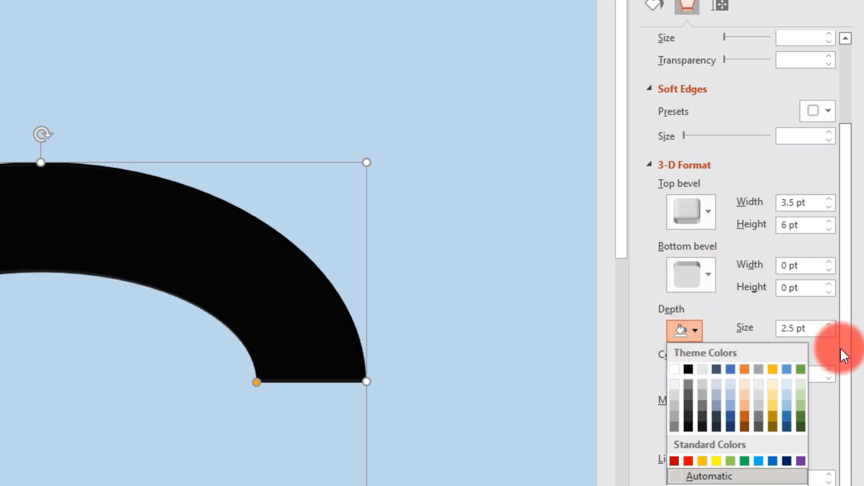
Increase the arc's 3-D depth size to 7.5 pt
{"action": "left_click", "coordinate": [830, 323]}
{"action": "left_click", "coordinate": [830, 323]}
{"action": "left_click", "coordinate": [830, 324]}
{"action": "left_click", "coordinate": [830, 323]}
{"action": "left_click", "coordinate": [830, 323]}
{"action": "left_click", "coordinate": [830, 324]}
{"action": "left_click", "coordinate": [830, 323]}
{"action": "left_click", "coordinate": [830, 323]}
{"action": "left_click", "coordinate": [830, 323]}
{"action": "left_click", "coordinate": [830, 323]}
Apply the standard Plastic material to the arc's 3-D surface
{"action": "left_click", "coordinate": [695, 386]}
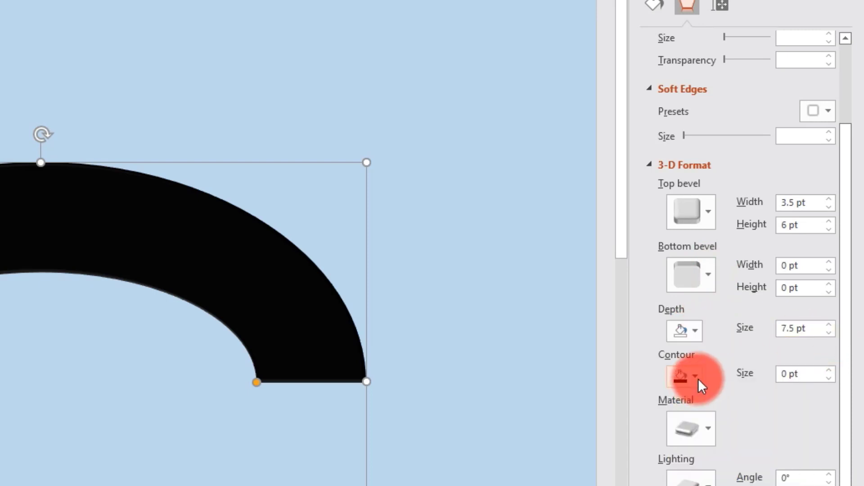
{"action": "left_click", "coordinate": [713, 430]}
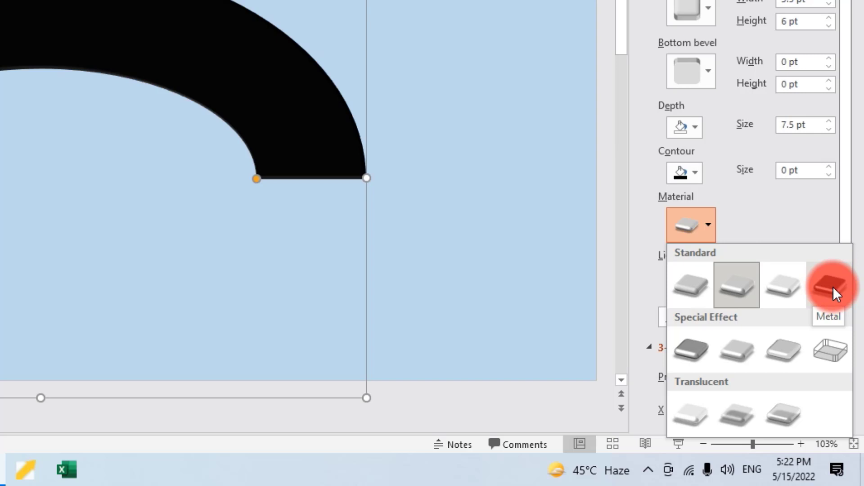
{"action": "left_click", "coordinate": [788, 289]}
{"action": "scroll", "coordinate": [731, 241], "scroll_direction": "down", "scroll_amount": 1}
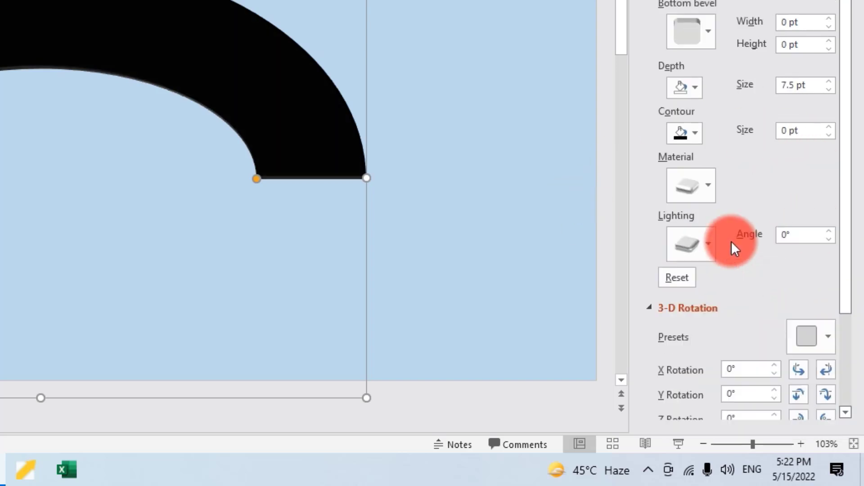
Apply the parallel 3-D rotation preset Off Axis 1: Top to the arc
{"action": "scroll", "coordinate": [731, 241], "scroll_direction": "down", "scroll_amount": 3}
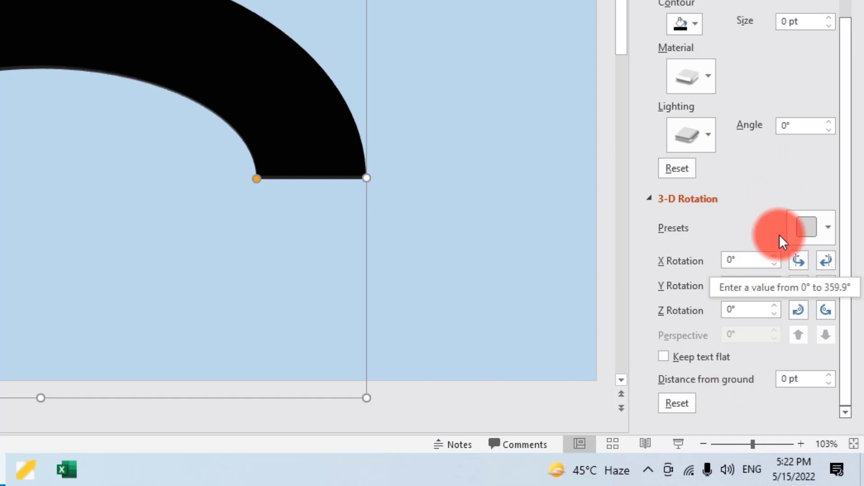
{"action": "left_click", "coordinate": [830, 229]}
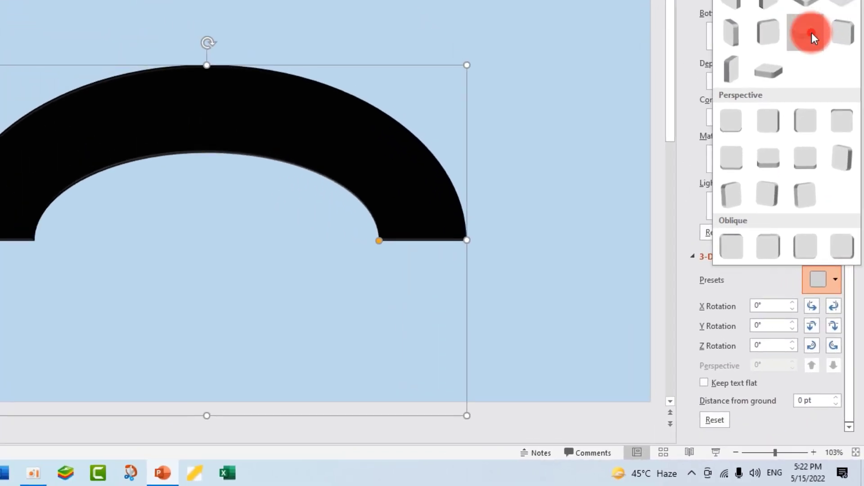
{"action": "left_click", "coordinate": [811, 32]}
{"action": "left_click", "coordinate": [836, 279]}
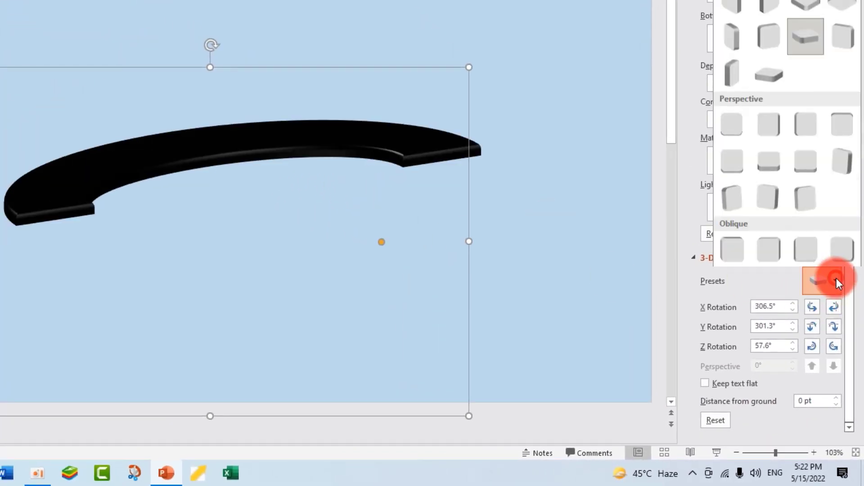
{"action": "left_click", "coordinate": [805, 44]}
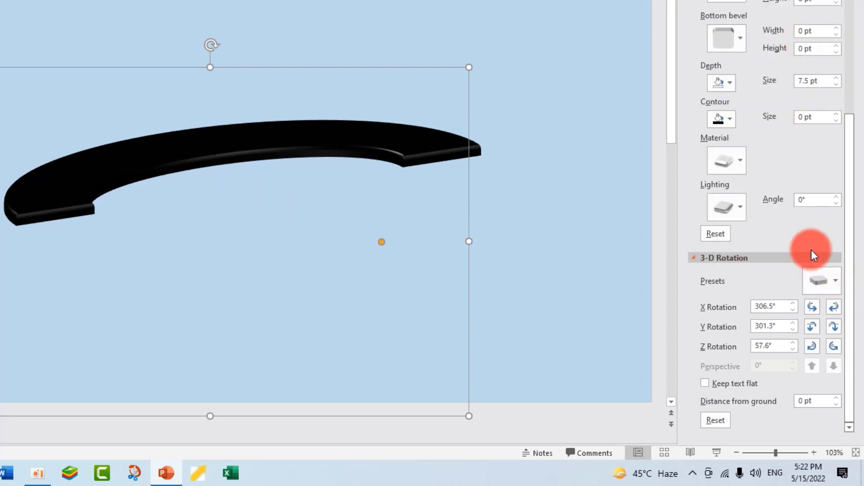
{"action": "scroll", "coordinate": [796, 246], "scroll_direction": "up", "scroll_amount": 2}
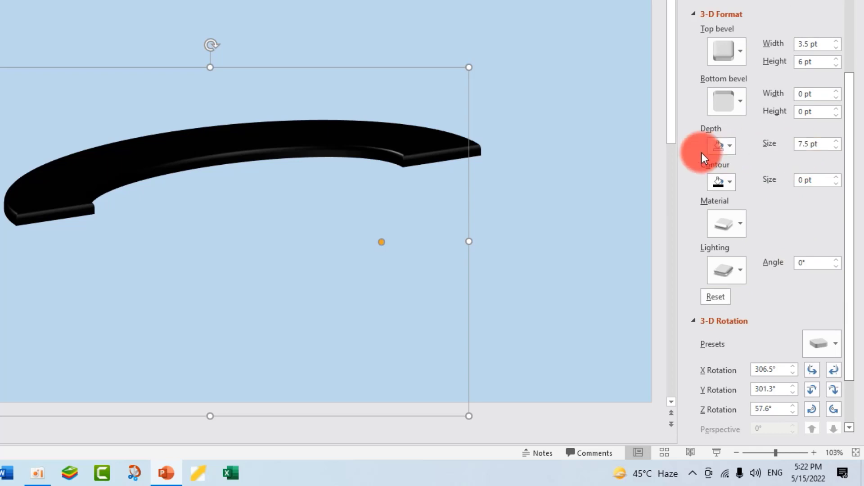
{"action": "scroll", "coordinate": [817, 171], "scroll_direction": "up", "scroll_amount": 1}
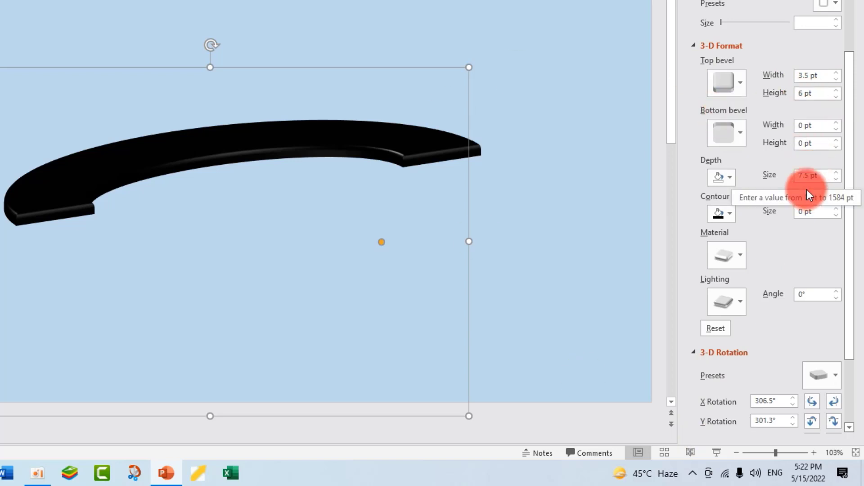
{"action": "scroll", "coordinate": [814, 283], "scroll_direction": "down", "scroll_amount": 1}
{"action": "scroll", "coordinate": [814, 283], "scroll_direction": "down", "scroll_amount": 2}
{"action": "left_click", "coordinate": [834, 282]}
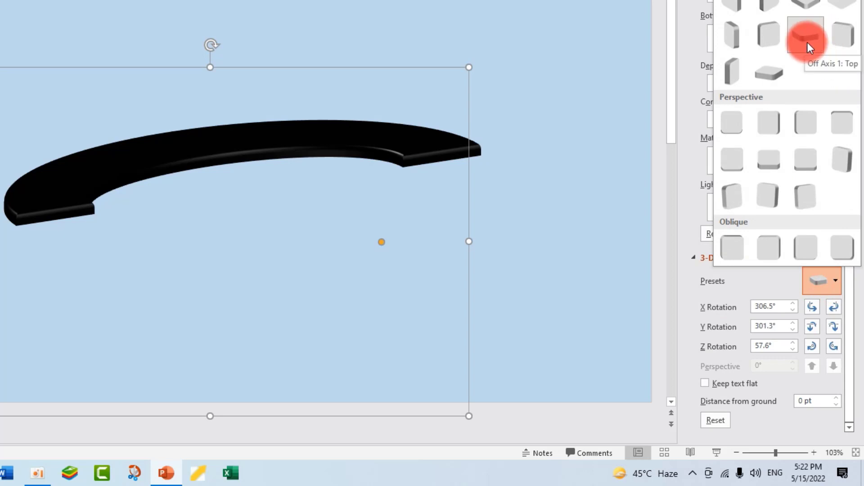
{"action": "left_click", "coordinate": [585, 259]}
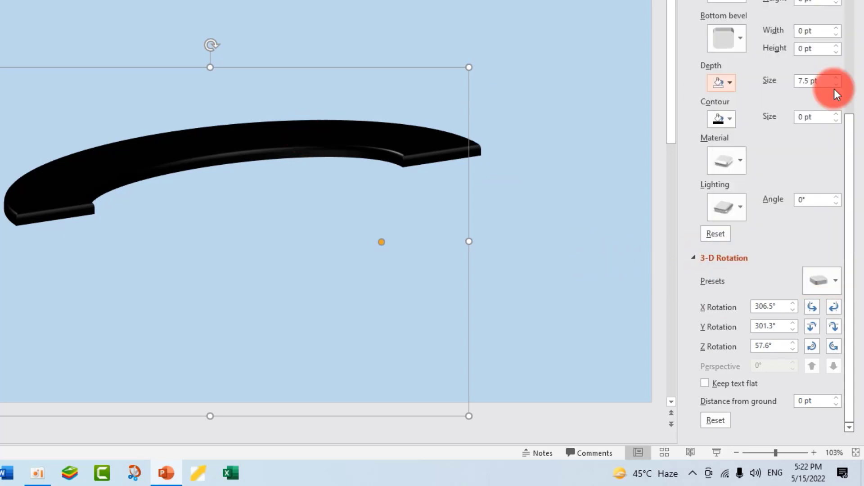
Increase the 3-D depth size of the rotated arc to 79.5 pt, making it a thick block
{"action": "scroll", "coordinate": [803, 135], "scroll_direction": "up", "scroll_amount": 2}
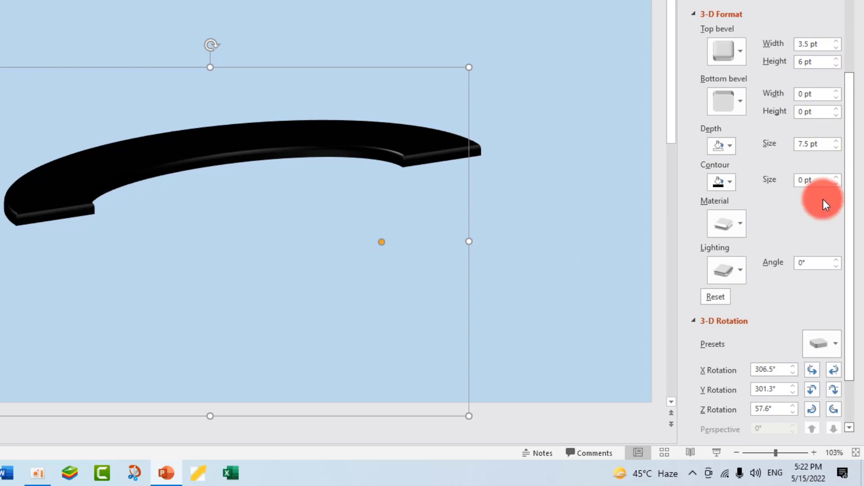
{"action": "left_click", "coordinate": [836, 141]}
{"action": "left_click_drag", "start_coordinate": [838, 141], "coordinate": [838, 140]}
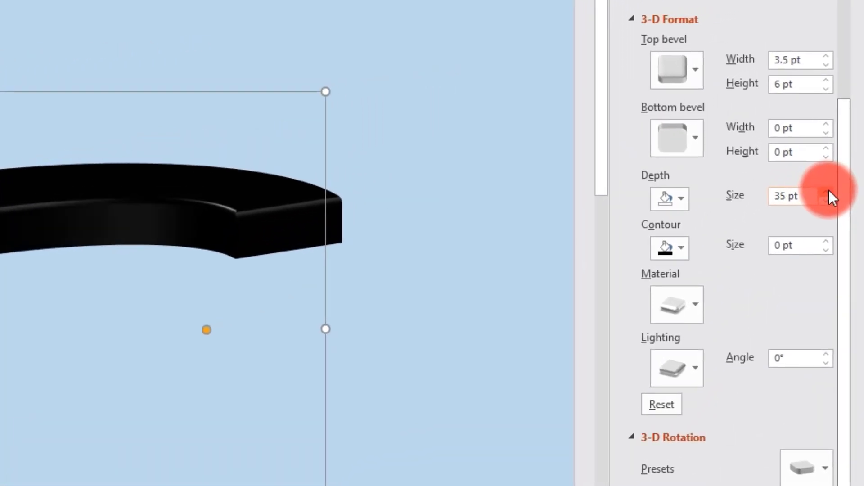
{"action": "left_click_drag", "start_coordinate": [828, 191], "coordinate": [828, 191]}
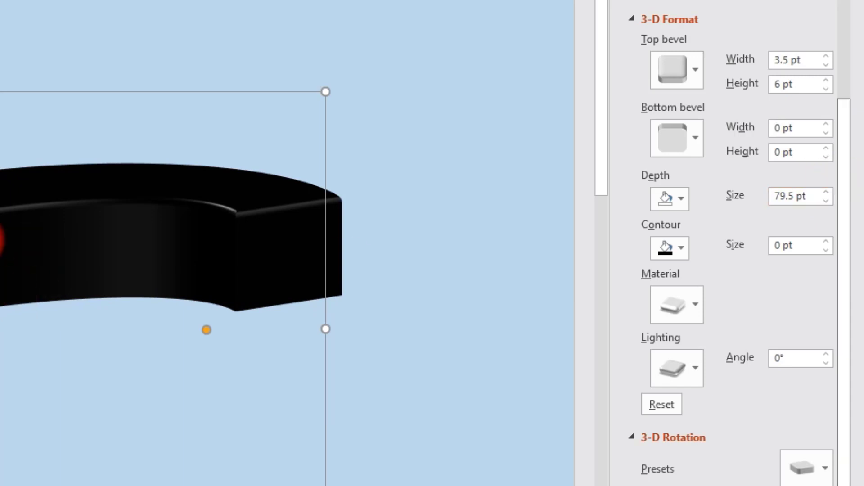
{"action": "left_click", "coordinate": [824, 354]}
{"action": "left_click", "coordinate": [824, 354]}
{"action": "left_click", "coordinate": [826, 362]}
{"action": "left_click", "coordinate": [825, 362]}
{"action": "left_click", "coordinate": [825, 362]}
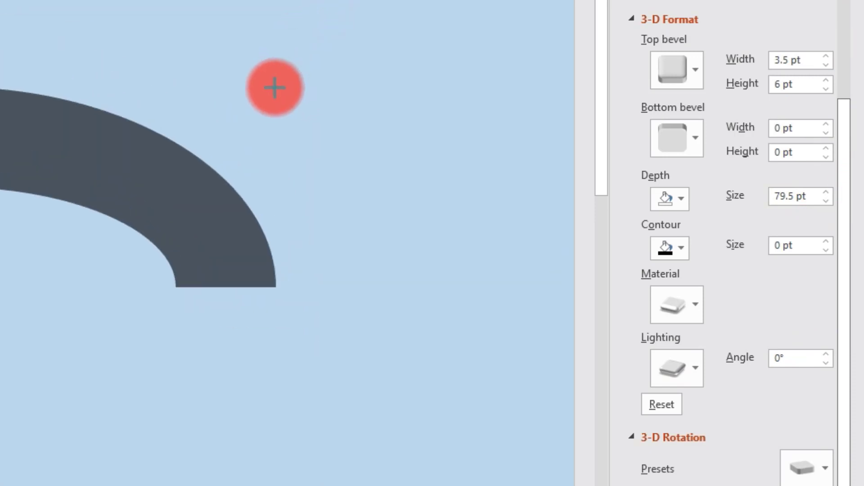
Resize the 3-D arc to about 5.37" high and 8.31" wide
{"action": "left_click_drag", "start_coordinate": [274, 88], "coordinate": [355, 0]}
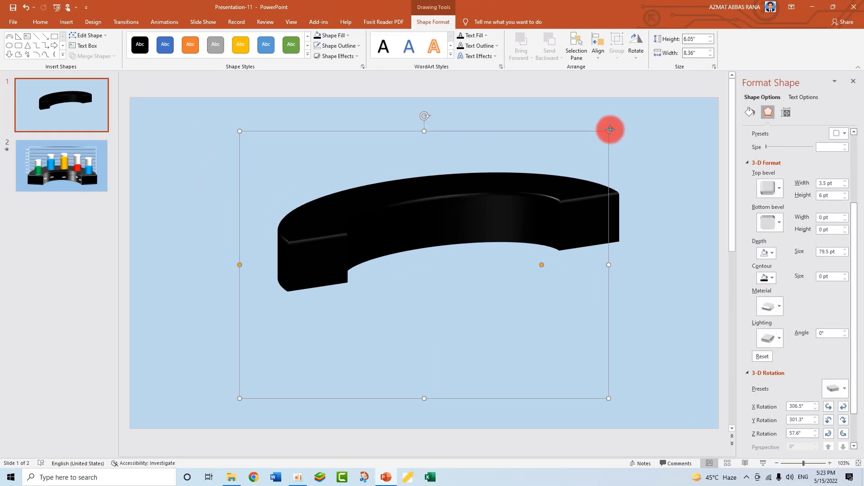
{"action": "left_click_drag", "start_coordinate": [610, 129], "coordinate": [606, 161]}
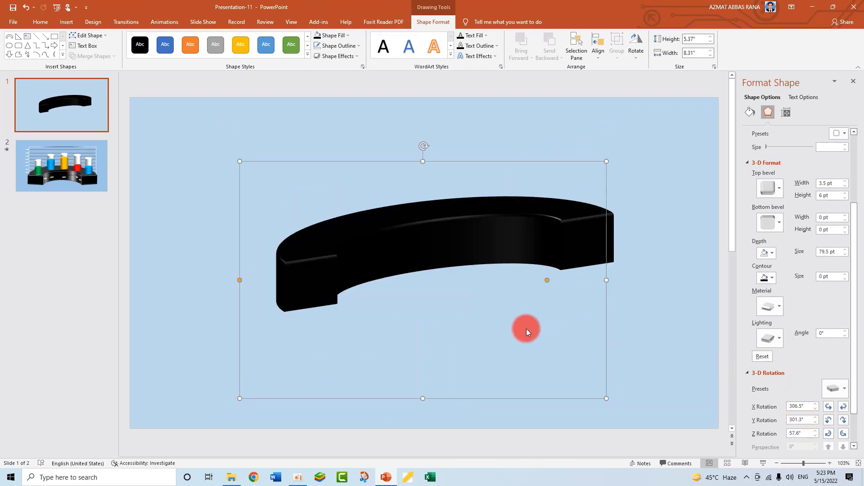
{"action": "scroll", "coordinate": [525, 330], "scroll_direction": "down", "scroll_amount": 1}
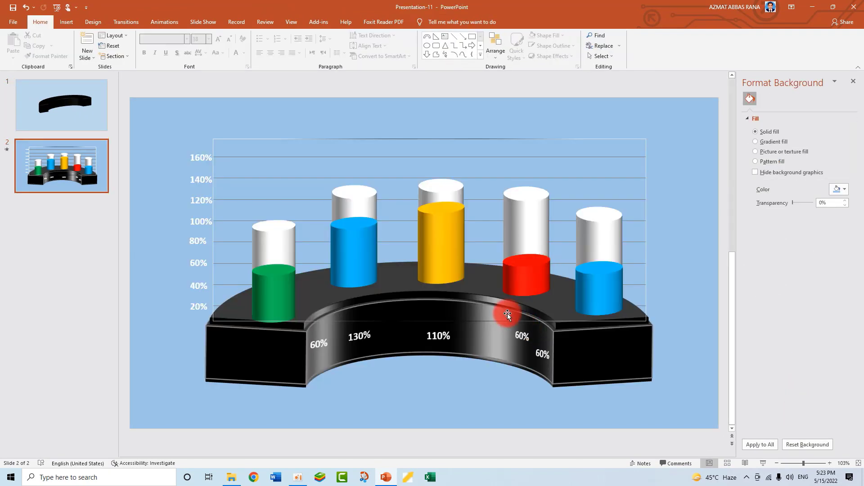
{"action": "scroll", "coordinate": [508, 315], "scroll_direction": "up", "scroll_amount": 1}
Return to slide 1 and turn the black arc about the X axis so its inner curve faces more towards the front
{"action": "left_click", "coordinate": [473, 260]}
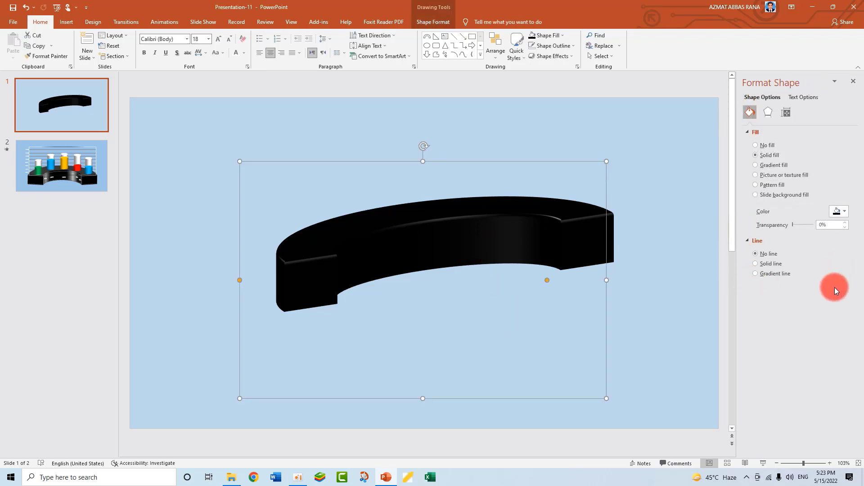
{"action": "left_click", "coordinate": [767, 112]}
{"action": "scroll", "coordinate": [808, 395], "scroll_direction": "down", "scroll_amount": 5}
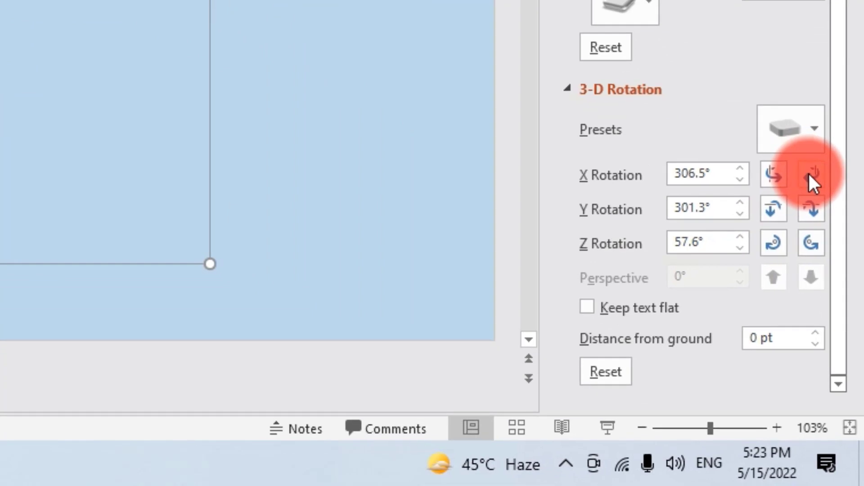
{"action": "left_click", "coordinate": [810, 174]}
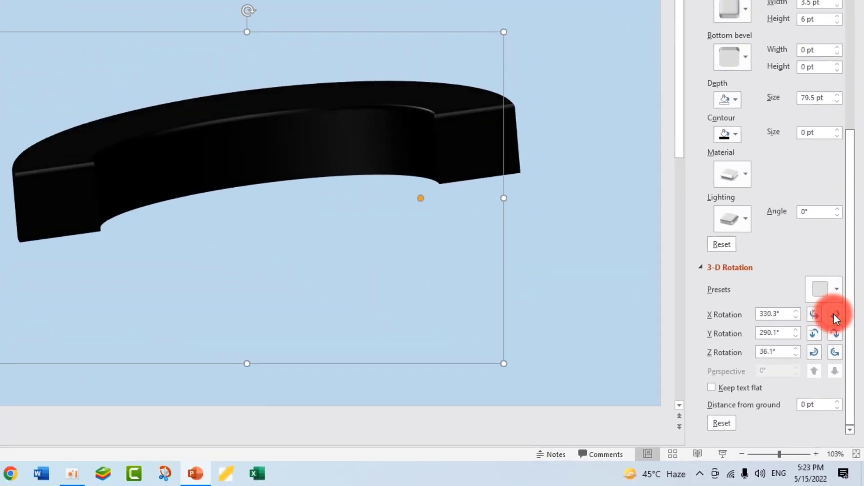
{"action": "left_click", "coordinate": [834, 314]}
{"action": "left_click", "coordinate": [811, 314]}
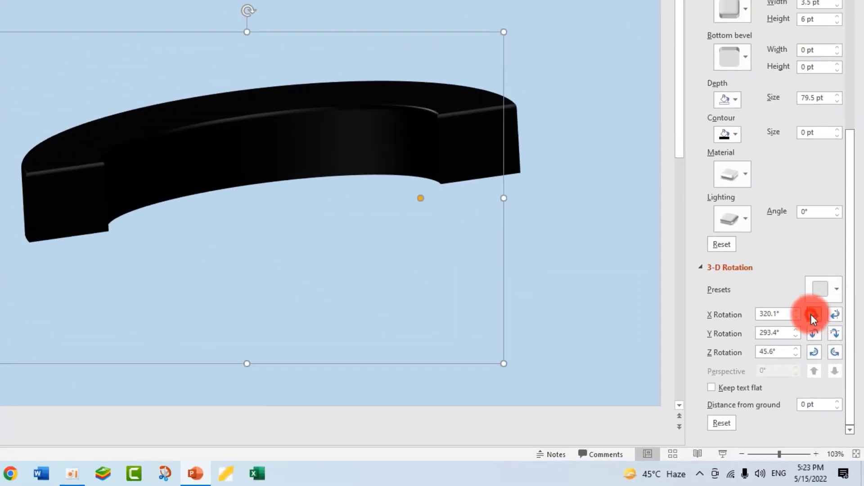
{"action": "left_click", "coordinate": [811, 314]}
{"action": "left_click", "coordinate": [834, 314]}
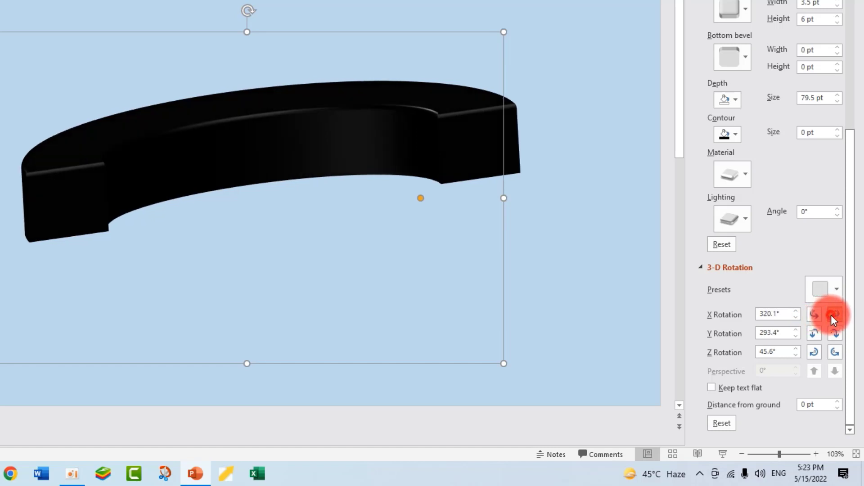
Tilt the arc up to show its upper face and nearly level its ends, reaching rotations X 357.1°, Y 327.3° and Z 3.9°
{"action": "left_click", "coordinate": [816, 335]}
{"action": "left_click", "coordinate": [814, 335]}
{"action": "left_click", "coordinate": [814, 335]}
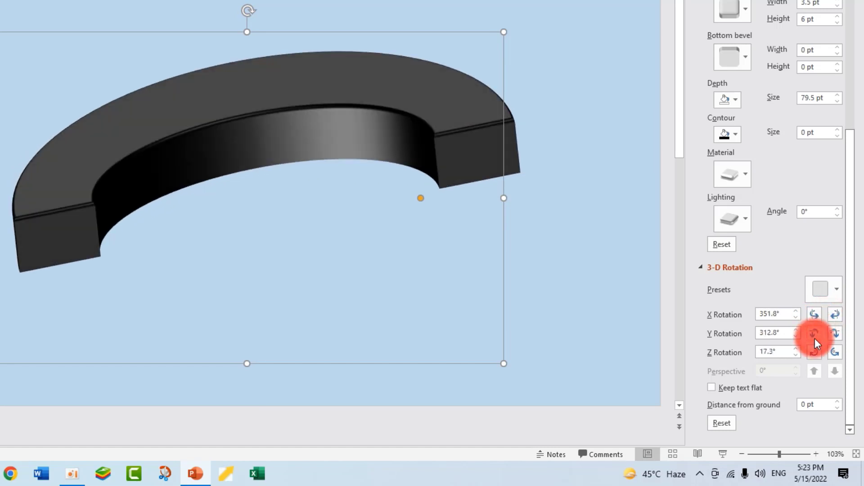
{"action": "left_click", "coordinate": [835, 334]}
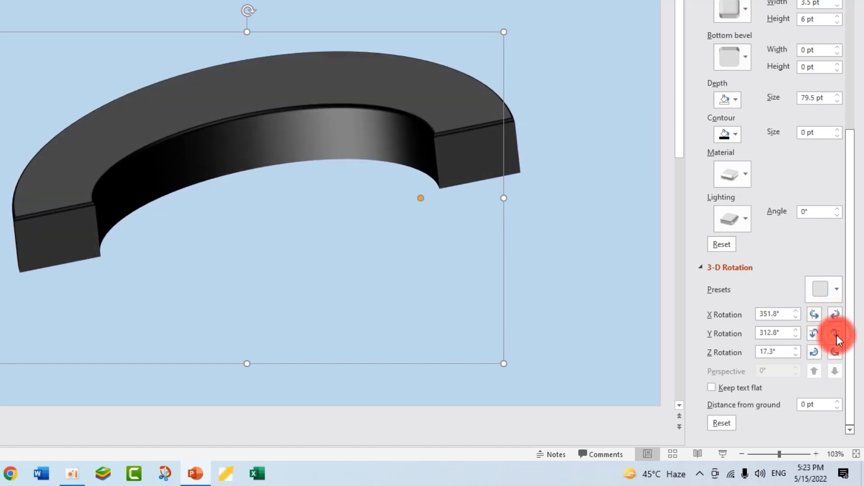
{"action": "left_click", "coordinate": [814, 334]}
{"action": "left_click", "coordinate": [814, 334]}
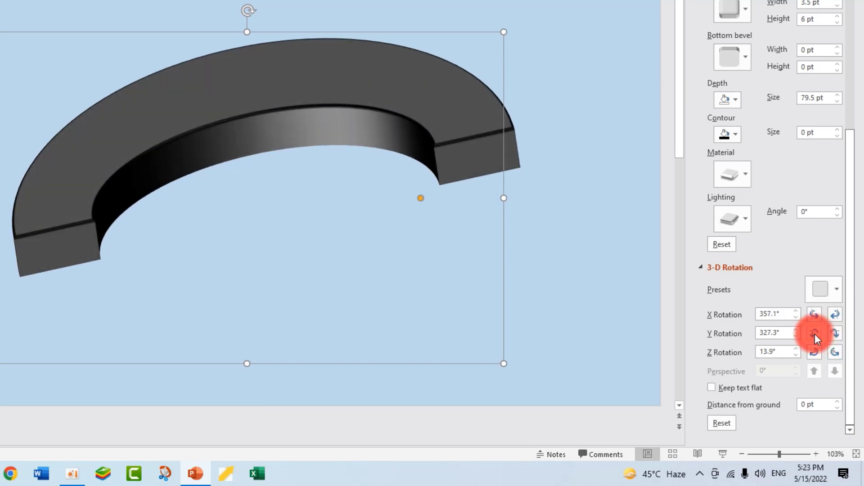
{"action": "left_click", "coordinate": [817, 355]}
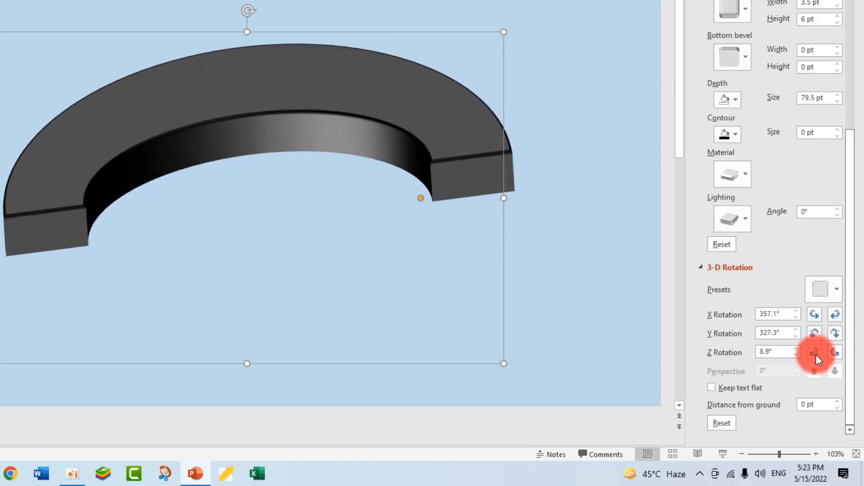
{"action": "left_click", "coordinate": [816, 354]}
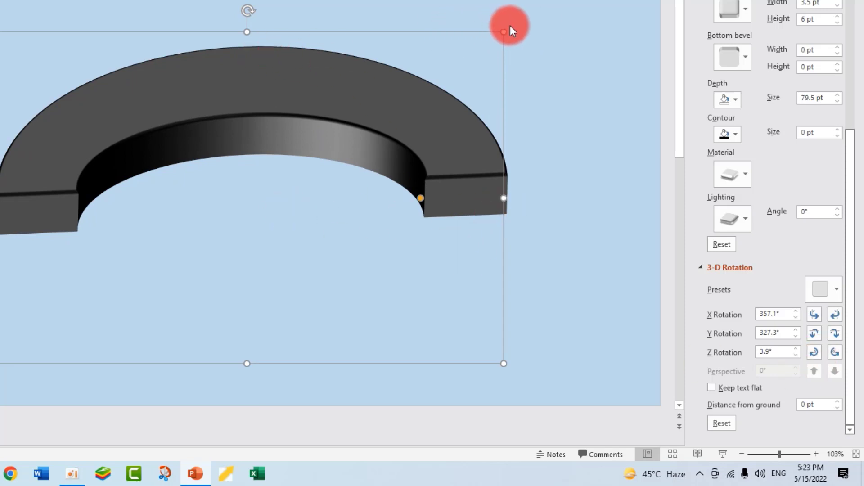
Enlarge the arc in both width and height and shift it slightly to the left and down on the slide
{"action": "left_click_drag", "start_coordinate": [504, 364], "coordinate": [542, 406]}
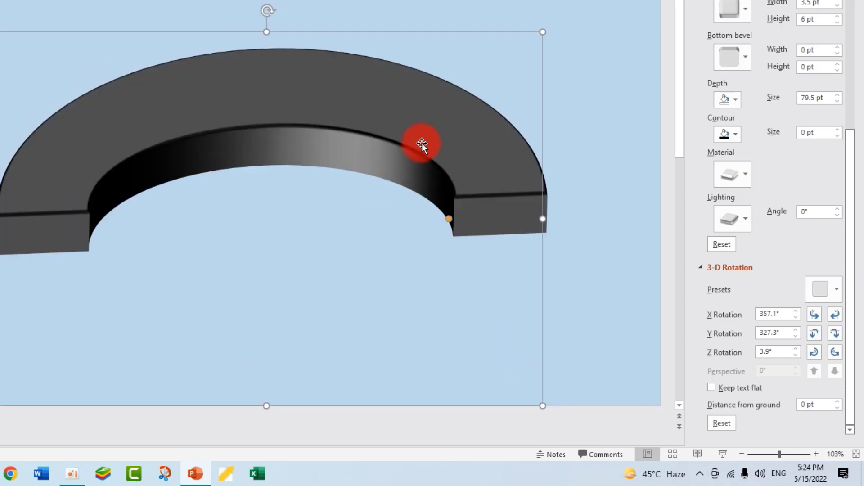
{"action": "left_click_drag", "start_coordinate": [446, 138], "coordinate": [432, 145]}
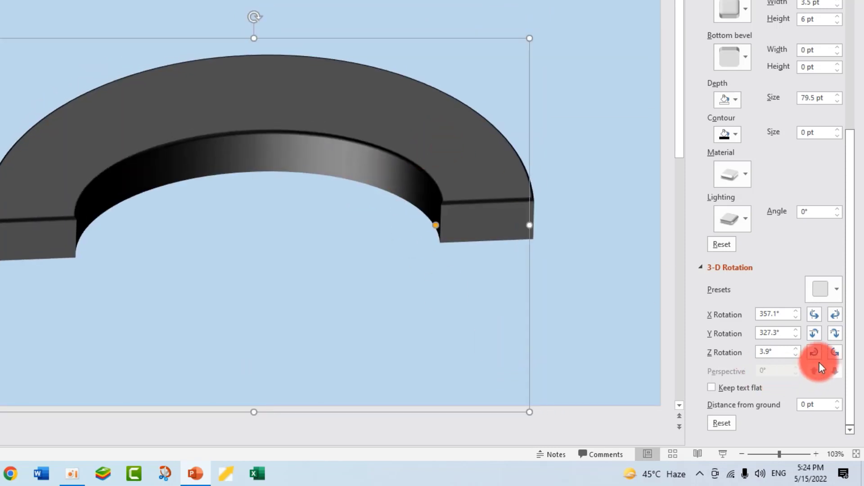
Try nudging the arc's Z rotation in both directions to level its ends
{"action": "left_click", "coordinate": [835, 353]}
{"action": "left_click", "coordinate": [813, 352]}
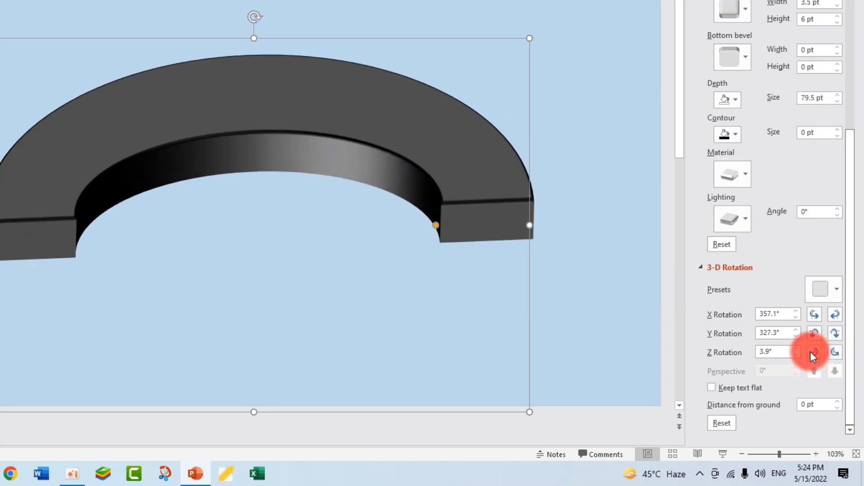
{"action": "left_click", "coordinate": [835, 353]}
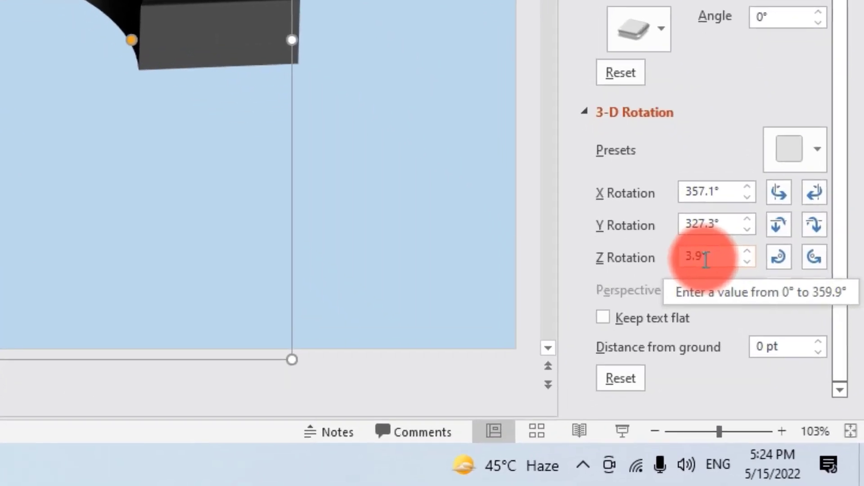
{"action": "left_click", "coordinate": [34, 240]}
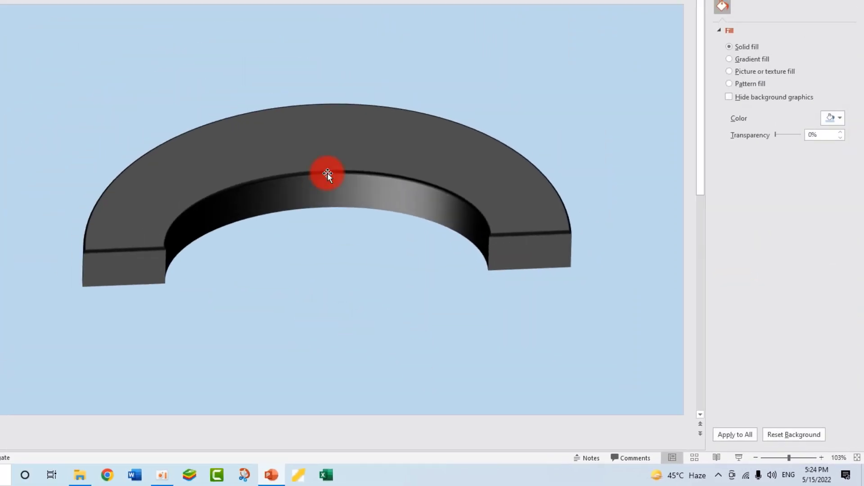
Widen the top bevel of the arc to 10.5 pt
{"action": "left_click", "coordinate": [0, 0]}
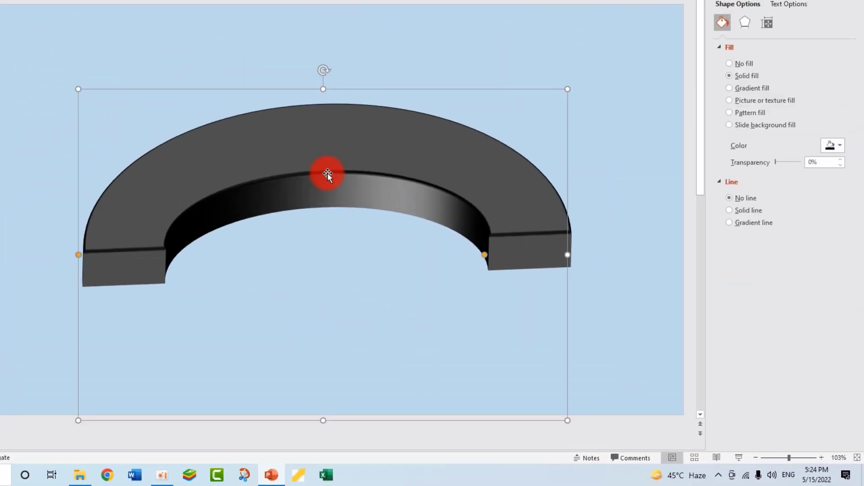
{"action": "left_click", "coordinate": [744, 23]}
{"action": "left_click", "coordinate": [840, 235]}
{"action": "left_click", "coordinate": [841, 235]}
{"action": "left_click", "coordinate": [841, 235]}
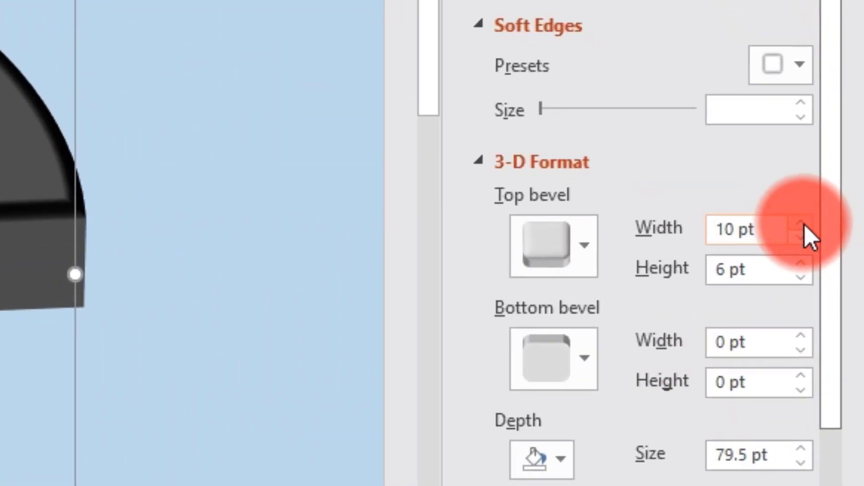
{"action": "left_click", "coordinate": [802, 225]}
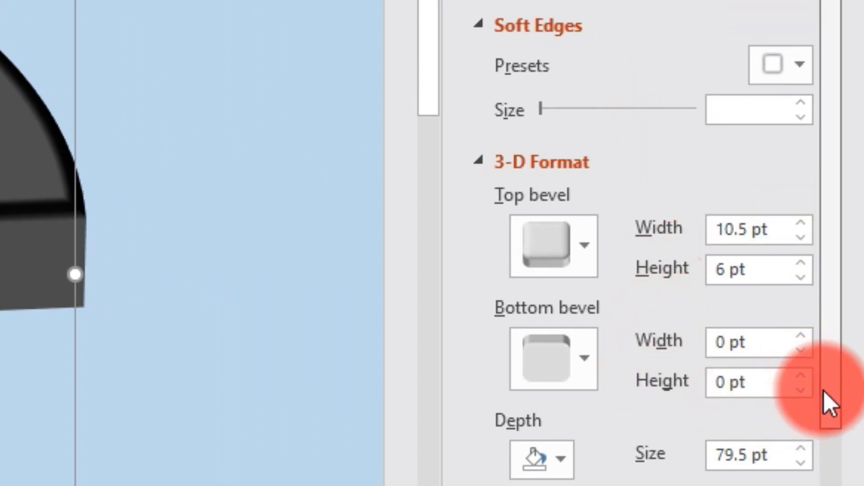
Give the arc a bottom bevel 3 pt wide and 8 pt high
{"action": "left_click", "coordinate": [800, 337]}
{"action": "left_click", "coordinate": [801, 338]}
{"action": "left_click", "coordinate": [801, 337]}
{"action": "left_click", "coordinate": [801, 338]}
{"action": "left_click", "coordinate": [801, 337]}
{"action": "left_click", "coordinate": [800, 338]}
{"action": "left_click", "coordinate": [800, 377]}
{"action": "left_click", "coordinate": [801, 377]}
{"action": "left_click", "coordinate": [801, 377]}
{"action": "left_click", "coordinate": [801, 377]}
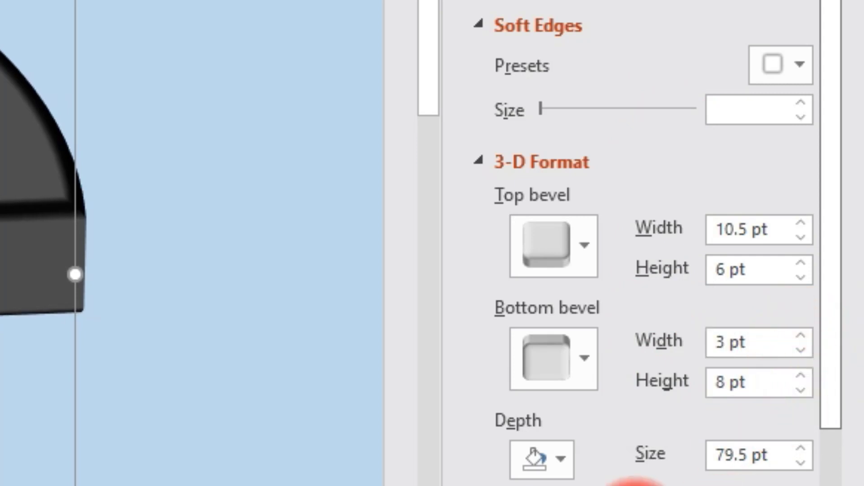
Set the arc's 3-D depth size to 80.5 pt
{"action": "left_click", "coordinate": [800, 447]}
{"action": "left_click", "coordinate": [801, 448]}
{"action": "left_click", "coordinate": [801, 448]}
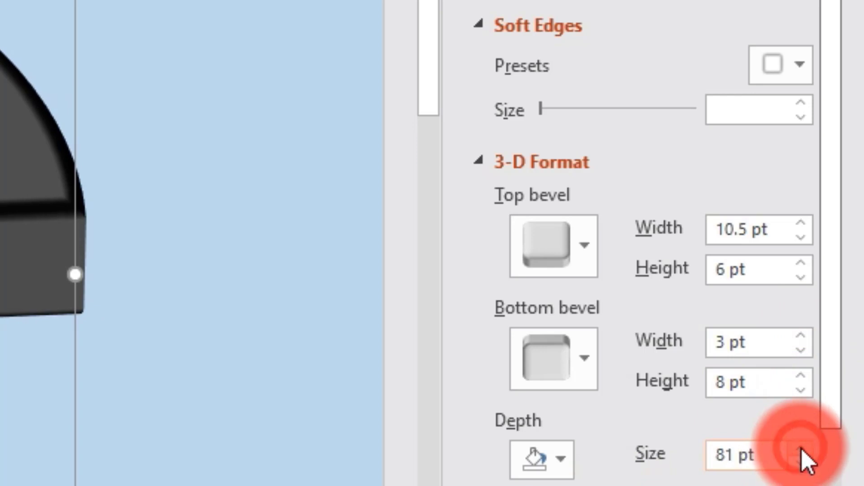
{"action": "left_click", "coordinate": [801, 461]}
Add a black 3-D contour of 4.5 pt along the edges of the arc
{"action": "scroll", "coordinate": [679, 447], "scroll_direction": "down", "scroll_amount": 3}
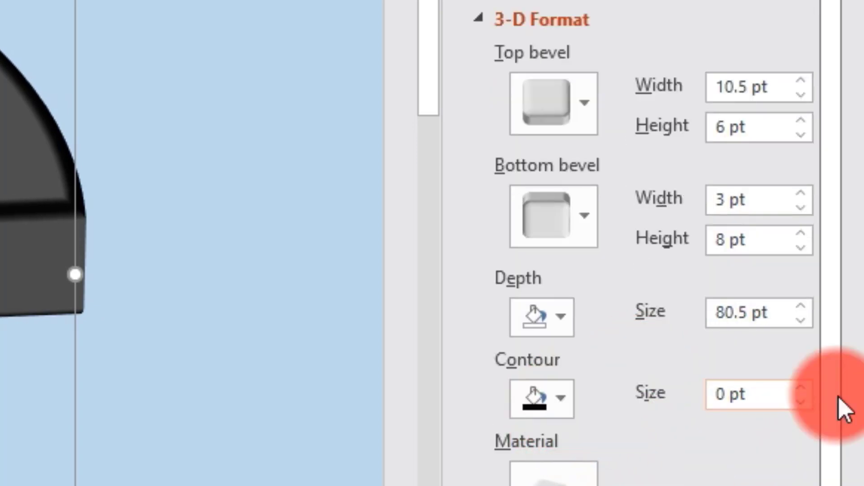
{"action": "left_click", "coordinate": [803, 389]}
{"action": "left_click", "coordinate": [804, 389]}
{"action": "left_click", "coordinate": [803, 390]}
{"action": "left_click", "coordinate": [804, 389]}
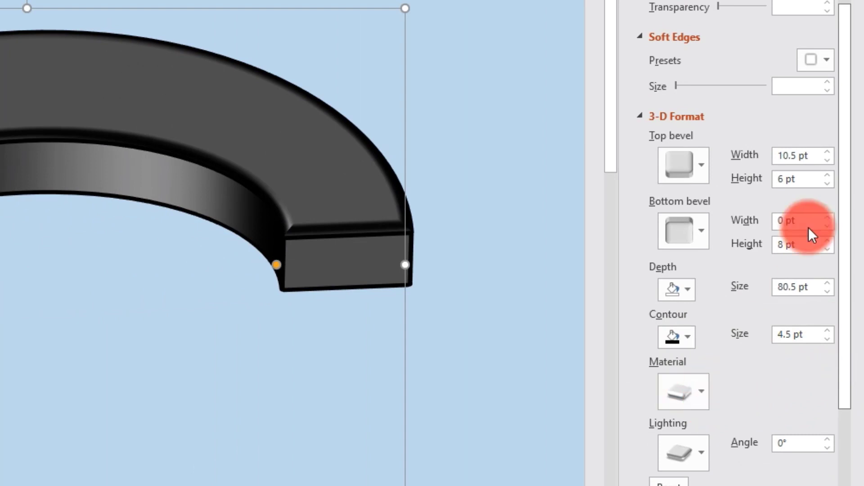
Increase the arc's 3-D depth size to 100.5 pt to make the base thicker
{"action": "scroll", "coordinate": [765, 288], "scroll_direction": "up", "scroll_amount": 3}
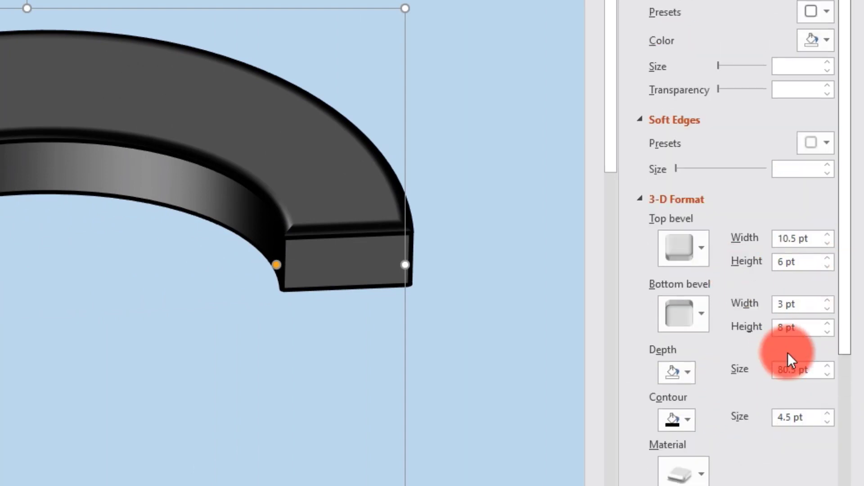
{"action": "scroll", "coordinate": [809, 391], "scroll_direction": "down", "scroll_amount": 2}
{"action": "left_click", "coordinate": [830, 323]}
{"action": "left_click_drag", "start_coordinate": [831, 323], "coordinate": [830, 323]}
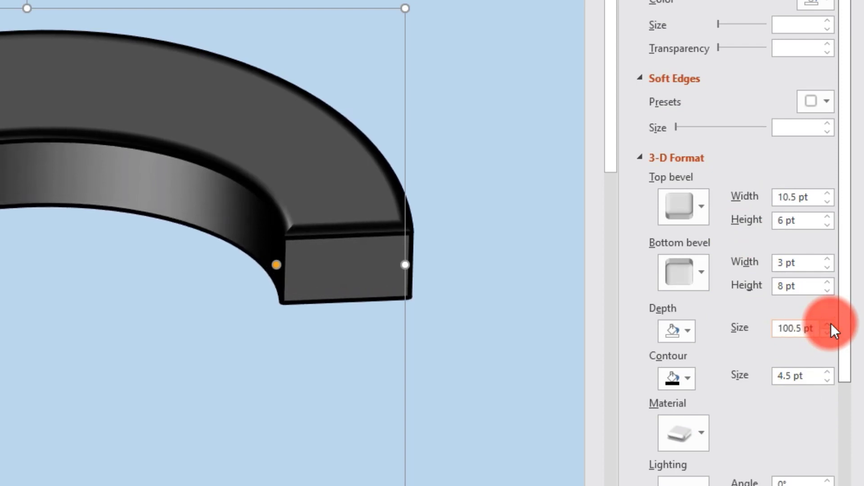
{"action": "left_click", "coordinate": [189, 416]}
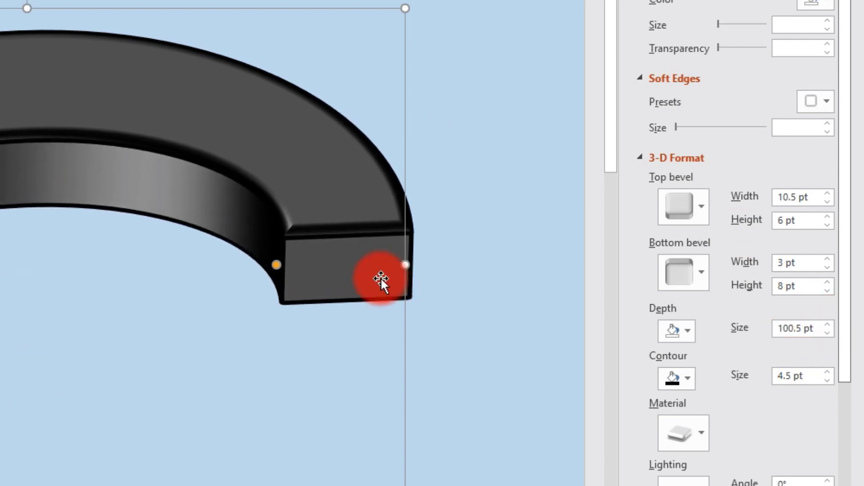
Try the standard Metal and the special-effect Flat and Soft Edge materials on the arc
{"action": "scroll", "coordinate": [759, 452], "scroll_direction": "down", "scroll_amount": 3}
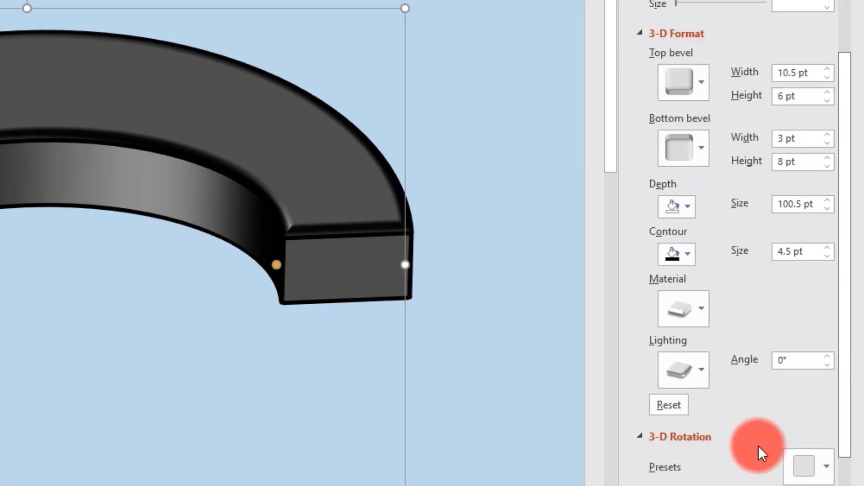
{"action": "left_click", "coordinate": [695, 306]}
{"action": "left_click", "coordinate": [828, 375]}
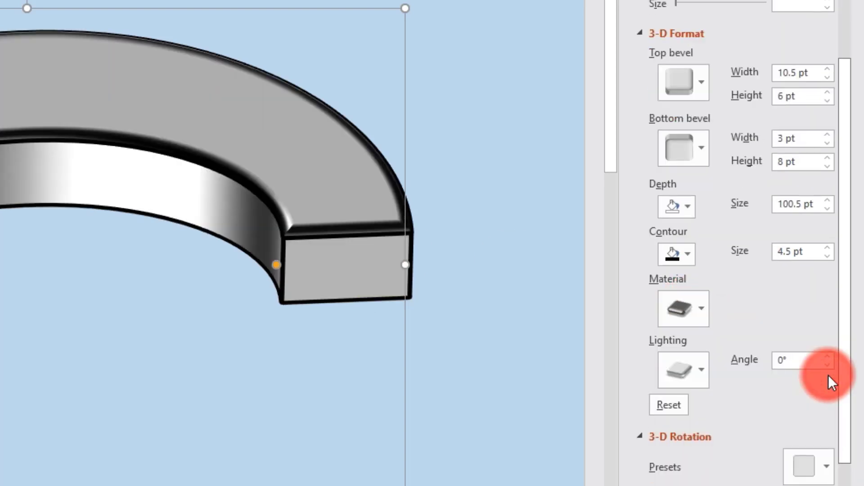
{"action": "left_click", "coordinate": [704, 307]}
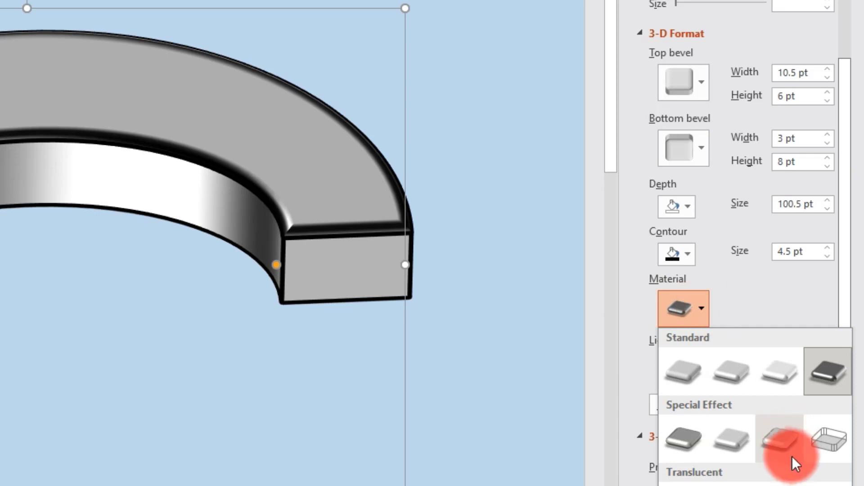
{"action": "left_click", "coordinate": [786, 441]}
{"action": "left_click", "coordinate": [705, 311]}
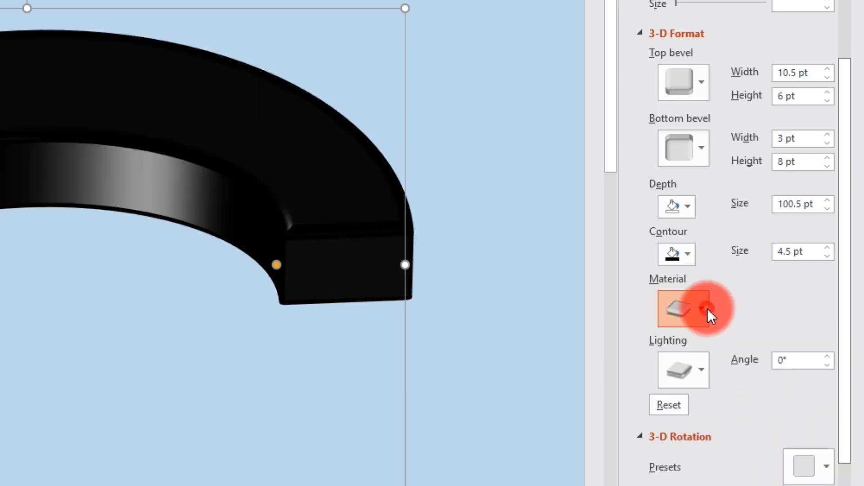
{"action": "left_click", "coordinate": [739, 424]}
Try the Clear, Powder, Dark Edge and Flat materials on the arc, and restore the standard Plastic material
{"action": "left_click", "coordinate": [705, 307]}
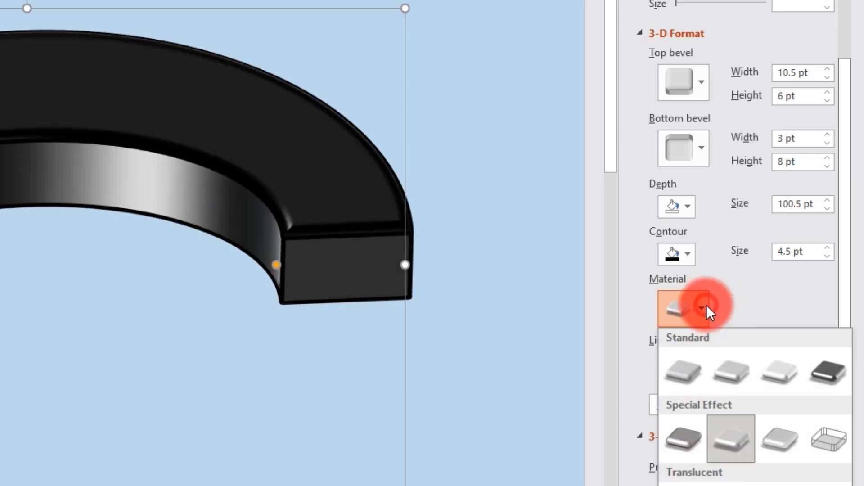
{"action": "left_click", "coordinate": [743, 482]}
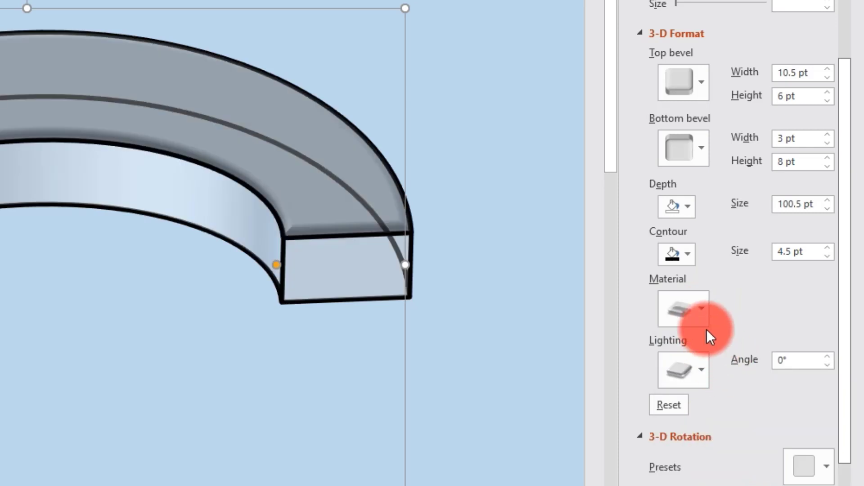
{"action": "left_click", "coordinate": [700, 312]}
{"action": "left_click", "coordinate": [683, 480]}
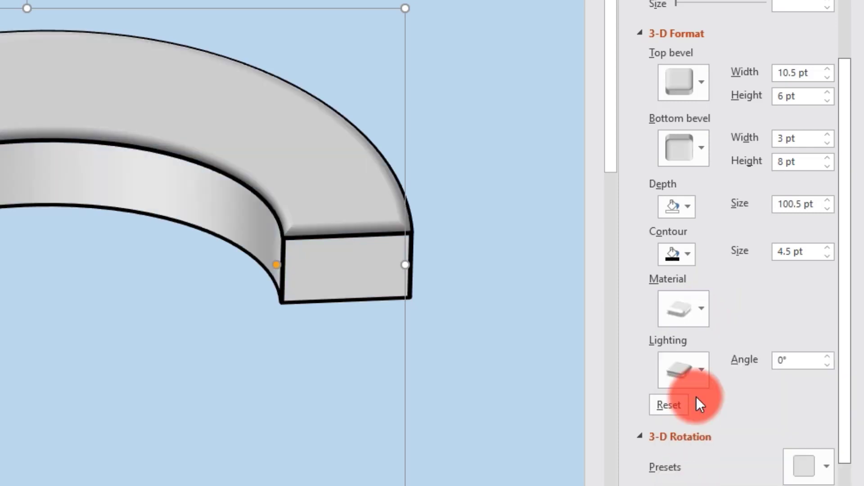
{"action": "left_click", "coordinate": [705, 315]}
{"action": "left_click", "coordinate": [682, 441]}
{"action": "left_click", "coordinate": [702, 303]}
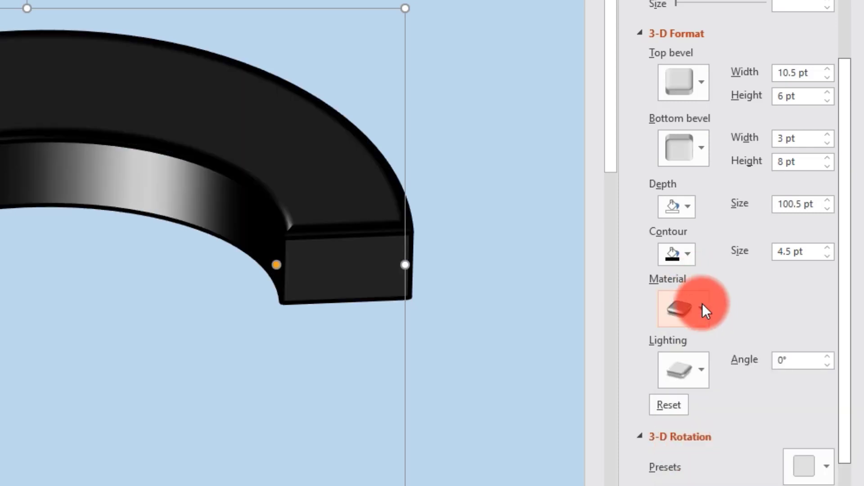
{"action": "left_click", "coordinate": [789, 446]}
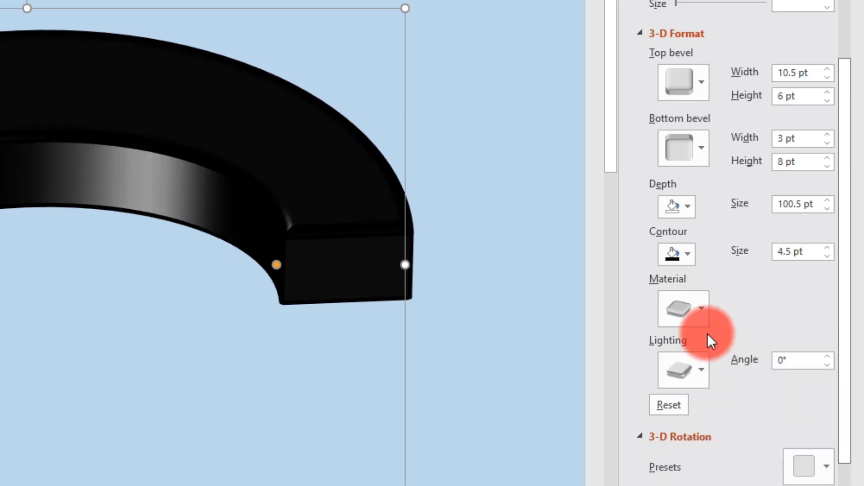
{"action": "left_click", "coordinate": [695, 301]}
{"action": "left_click", "coordinate": [780, 390]}
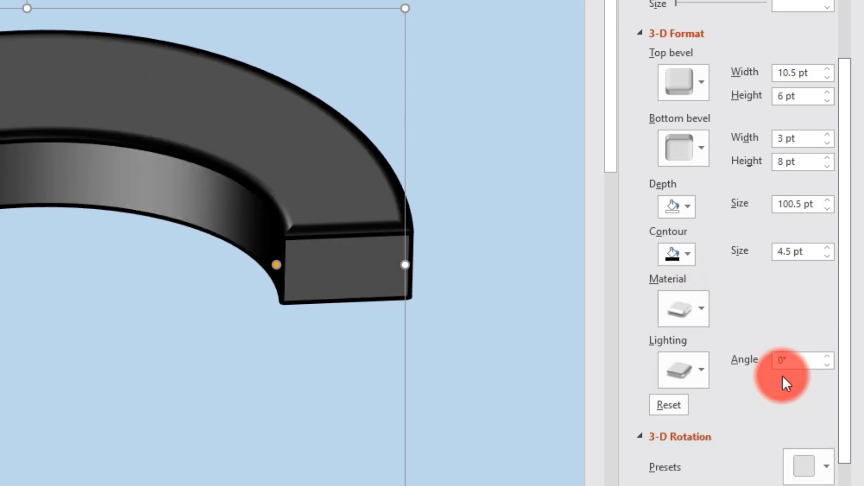
Apply the standard Metal material to the arc's 3-D format
{"action": "left_click", "coordinate": [703, 311]}
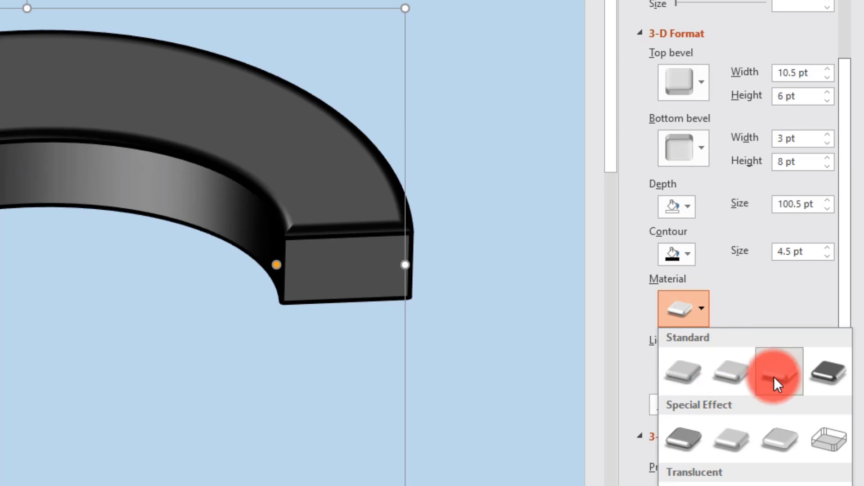
{"action": "left_click", "coordinate": [829, 374]}
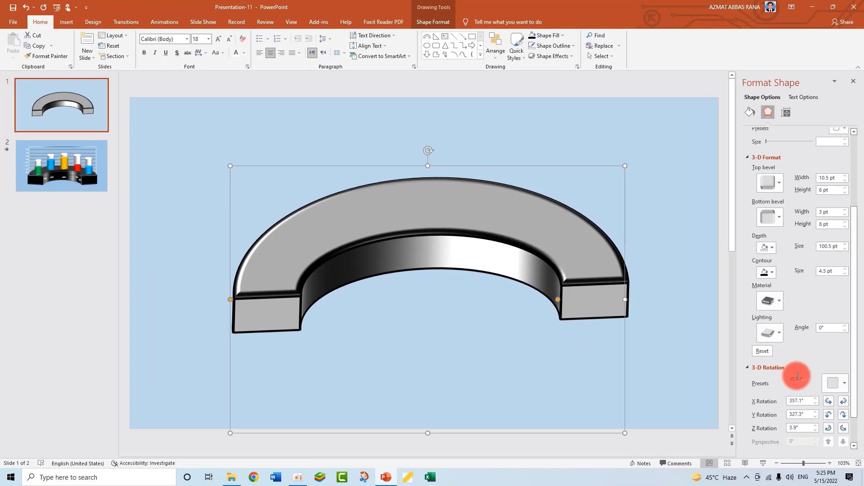
{"action": "scroll", "coordinate": [722, 378], "scroll_direction": "down", "scroll_amount": 2}
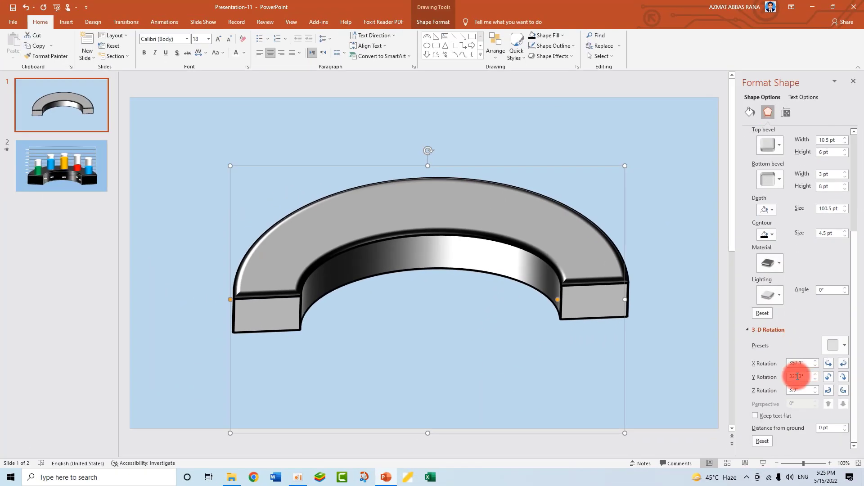
{"action": "left_click", "coordinate": [845, 347]}
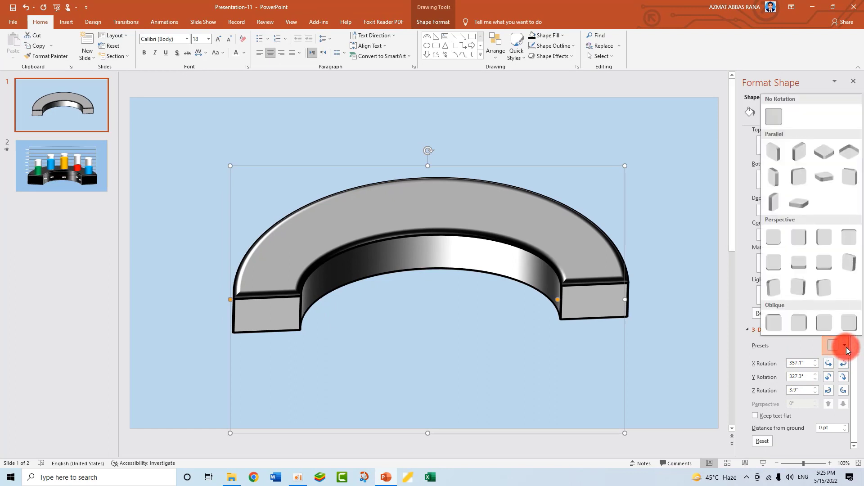
{"action": "left_click", "coordinate": [823, 179]}
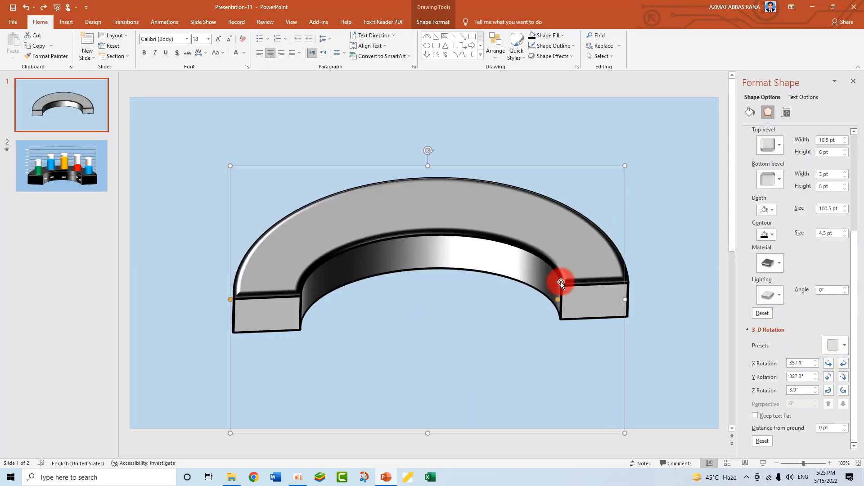
Adjust the arc's inner end point slightly to even out its right end face, and deselect the shape
{"action": "left_click_drag", "start_coordinate": [558, 301], "coordinate": [556, 300]}
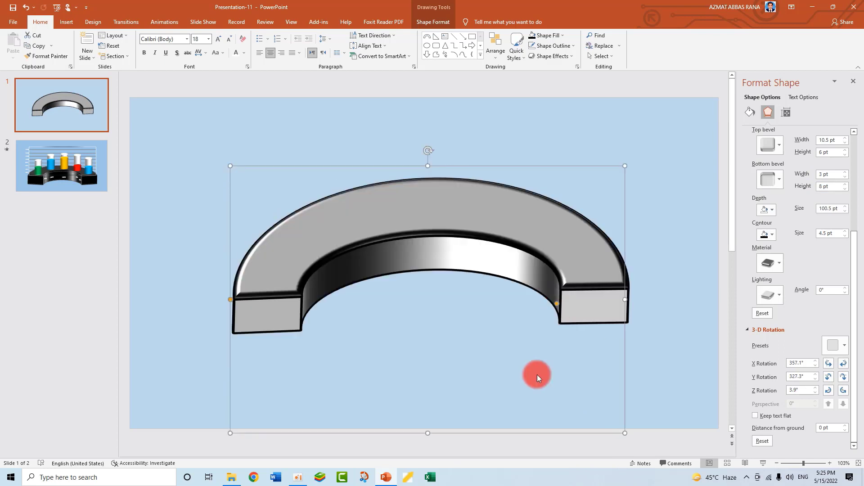
{"action": "left_click", "coordinate": [655, 353]}
Try turning the arc's X rotation to 351.2° and to 3°, and return it to 357.1°
{"action": "left_click", "coordinate": [365, 228]}
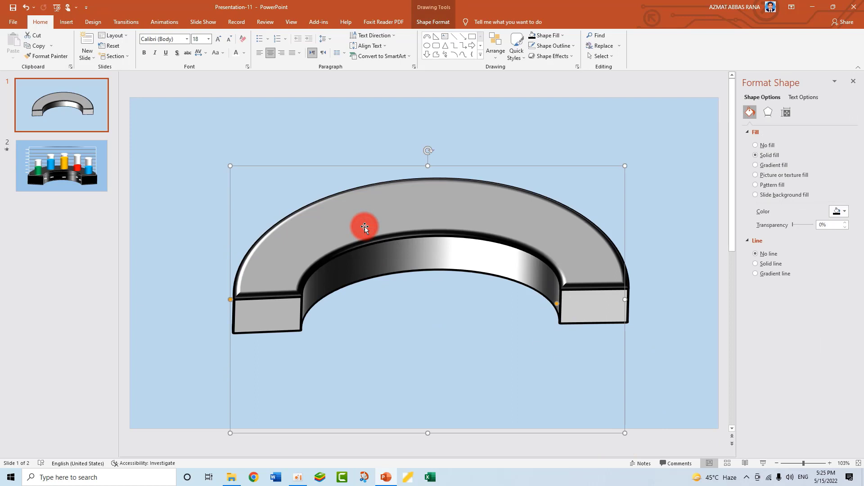
{"action": "left_click", "coordinate": [767, 113]}
{"action": "scroll", "coordinate": [834, 381], "scroll_direction": "down", "scroll_amount": 6}
{"action": "left_click", "coordinate": [830, 364]}
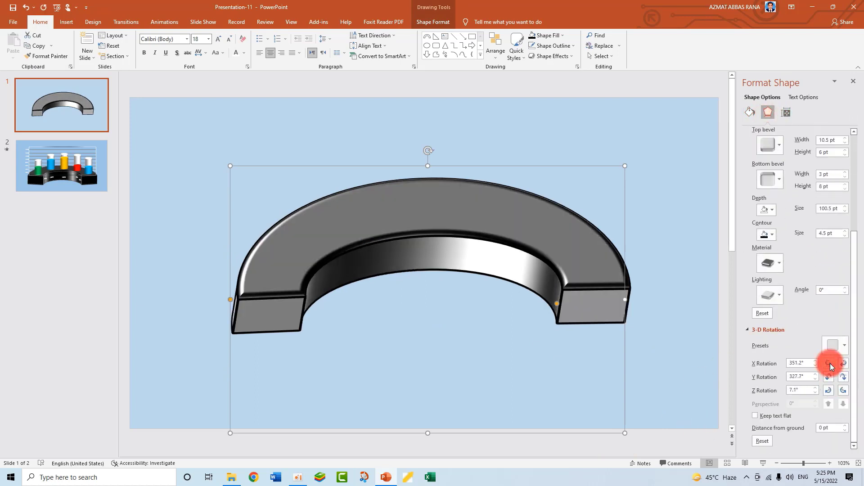
{"action": "left_click", "coordinate": [843, 365]}
{"action": "left_click", "coordinate": [842, 364]}
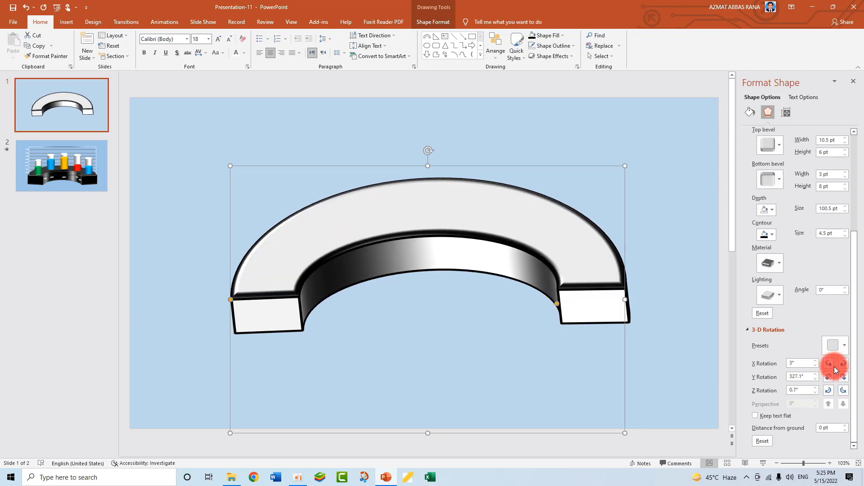
{"action": "left_click", "coordinate": [828, 364]}
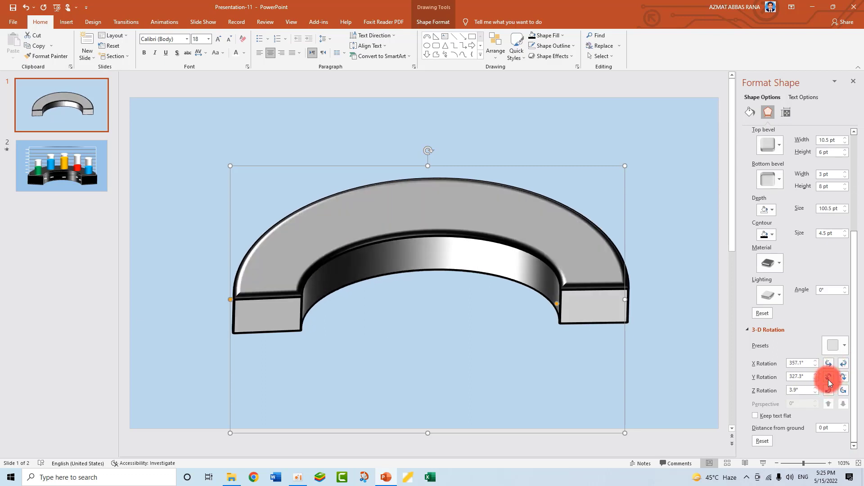
Tilt the arc to a Y rotation of 332.2°
{"action": "left_click", "coordinate": [829, 380]}
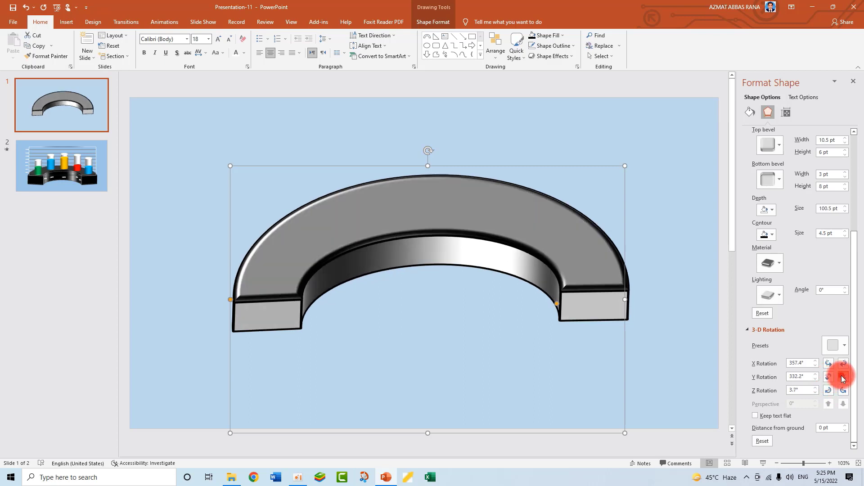